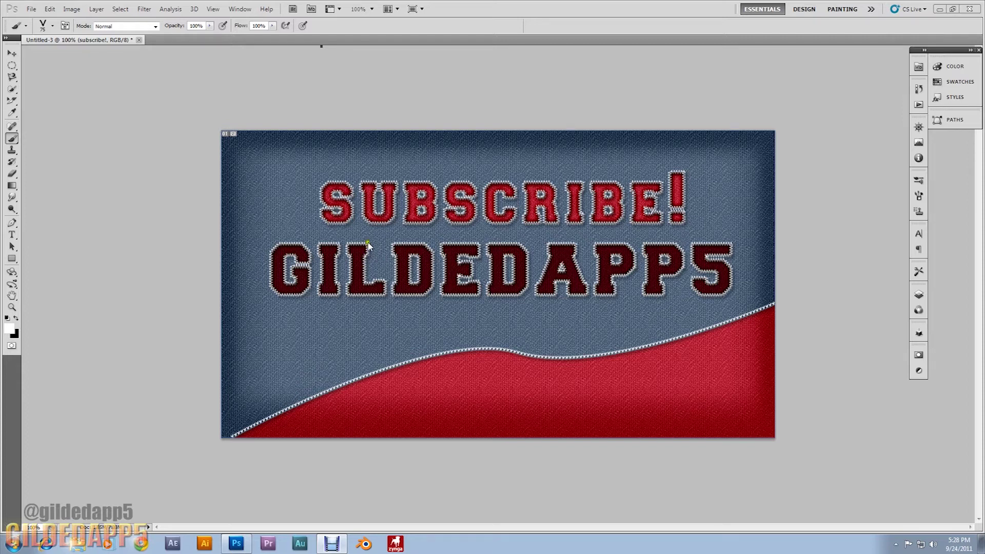
Create a new white 1080 × 600 pixel document at 72 ppi.
{"action": "left_click", "coordinate": [32, 9]}
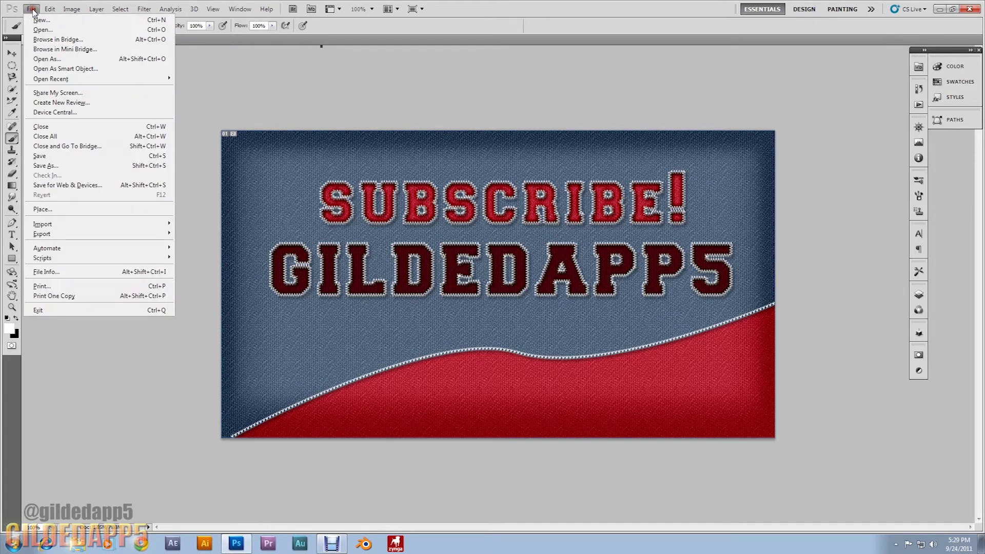
{"action": "left_click", "coordinate": [39, 20]}
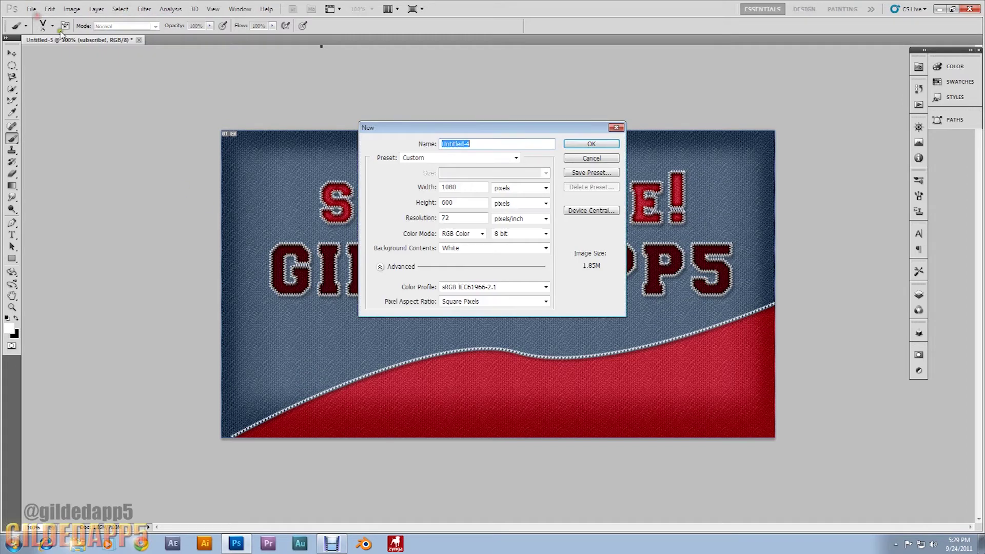
{"action": "left_click", "coordinate": [462, 186]}
{"action": "double_click", "coordinate": [449, 187]}
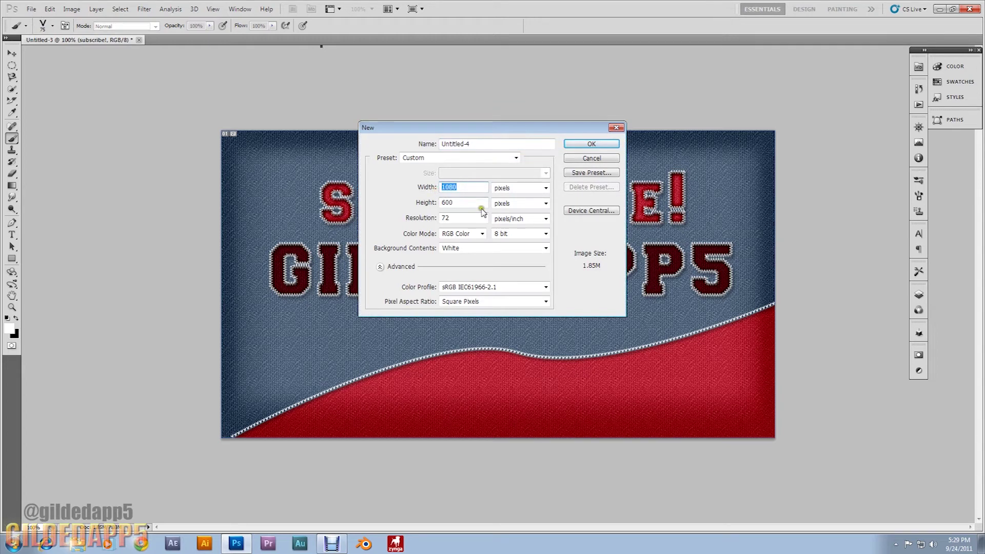
{"action": "left_click_drag", "start_coordinate": [469, 202], "coordinate": [442, 202]}
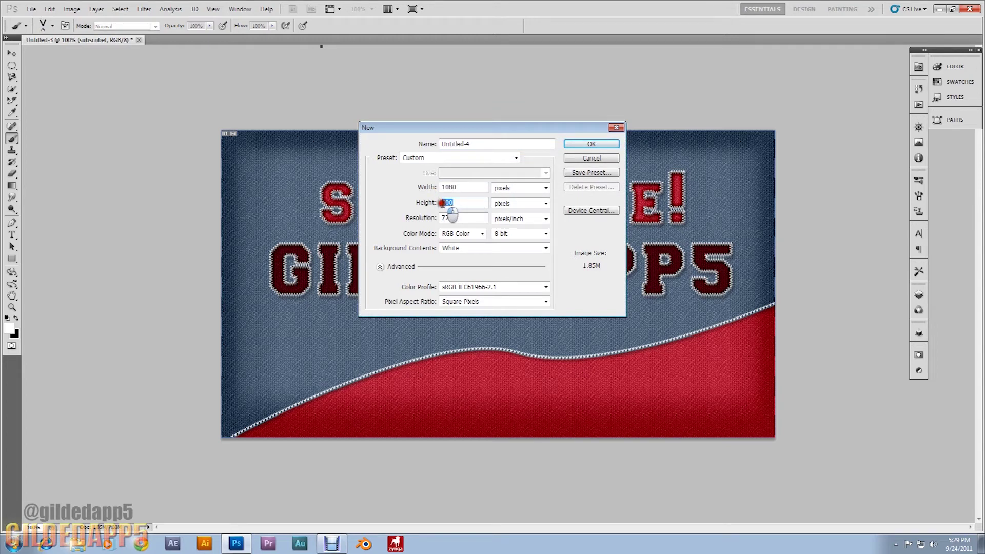
{"action": "left_click", "coordinate": [572, 145]}
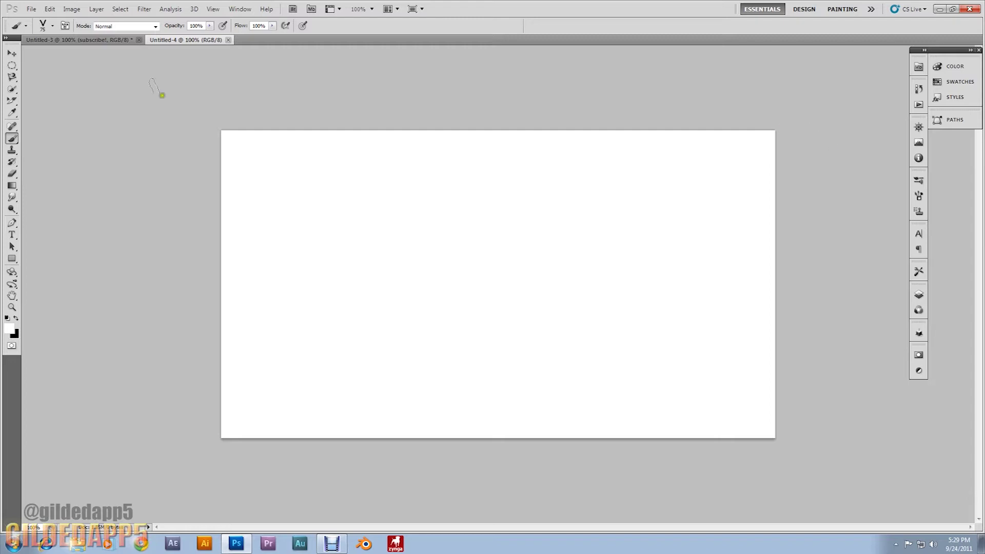
Pick the 75 px zigzag brush preset and rename it Stitching5.
{"action": "left_click", "coordinate": [11, 54]}
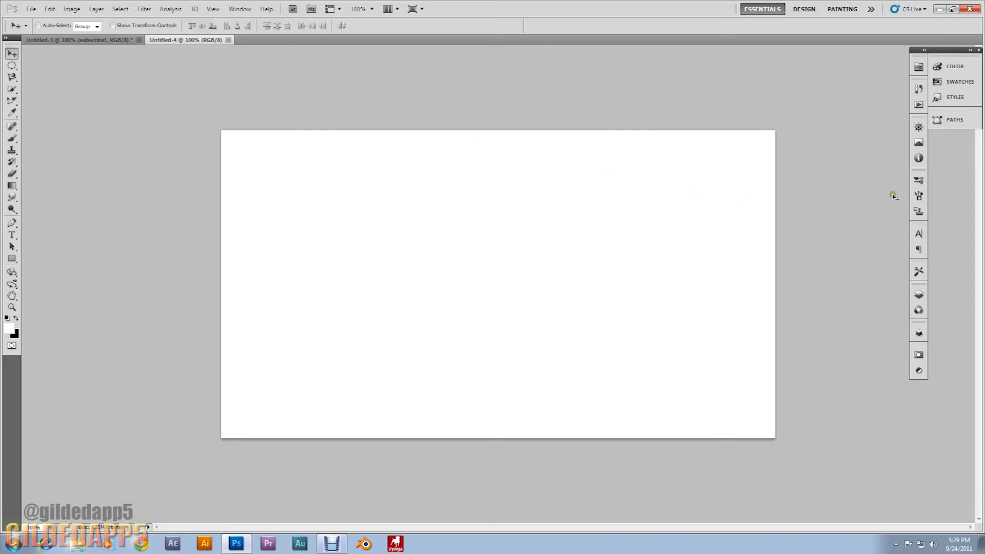
{"action": "left_click", "coordinate": [917, 180]}
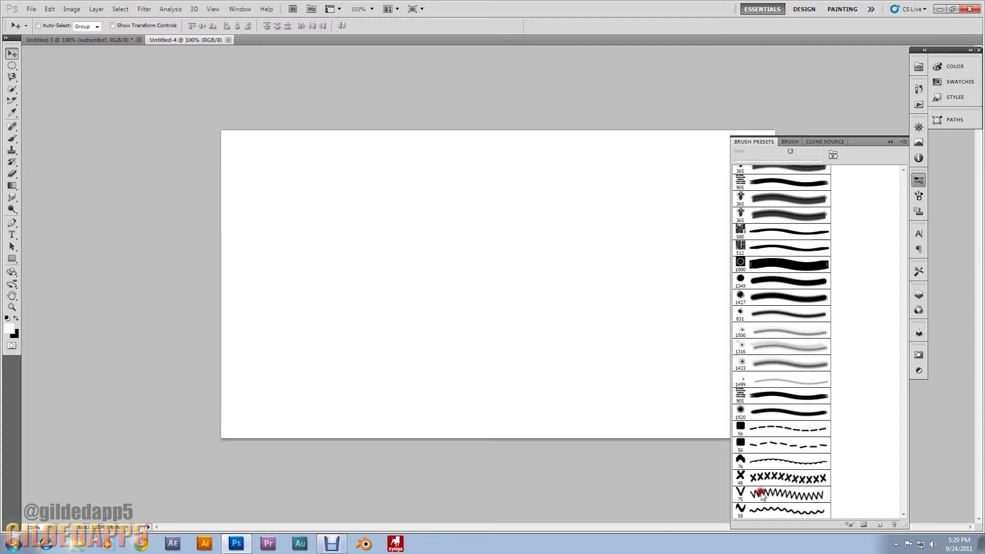
{"action": "left_click", "coordinate": [12, 138]}
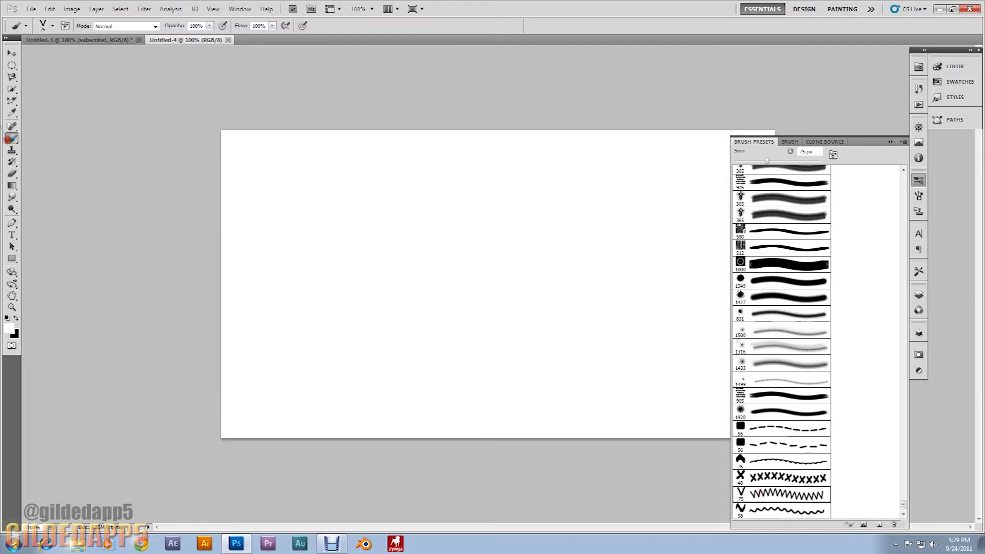
{"action": "double_click", "coordinate": [782, 493]}
{"action": "left_click", "coordinate": [595, 185]}
Set the brush tip spacing to 79% in the Brush panel.
{"action": "left_click", "coordinate": [833, 154]}
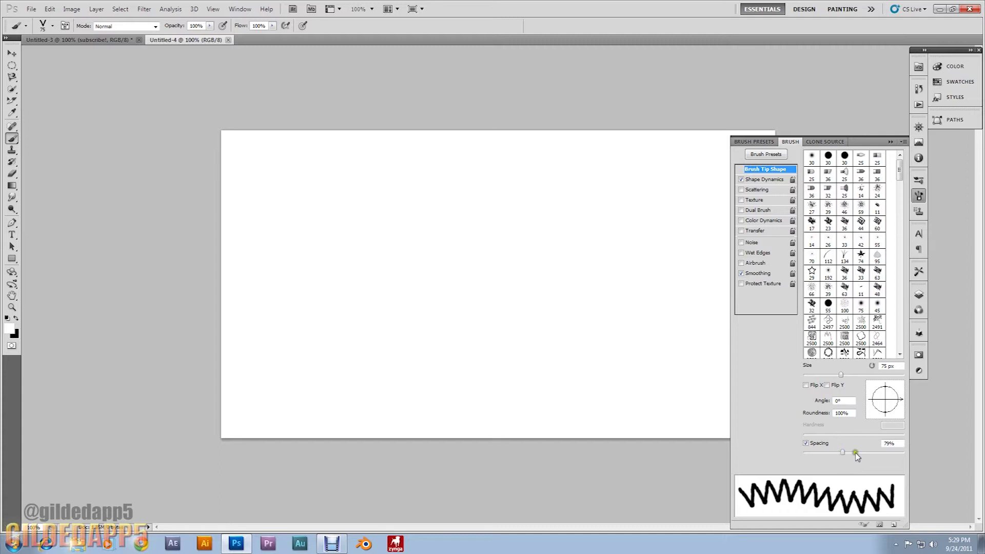
{"action": "left_click", "coordinate": [890, 443]}
{"action": "left_click", "coordinate": [895, 443]}
{"action": "left_click", "coordinate": [890, 142]}
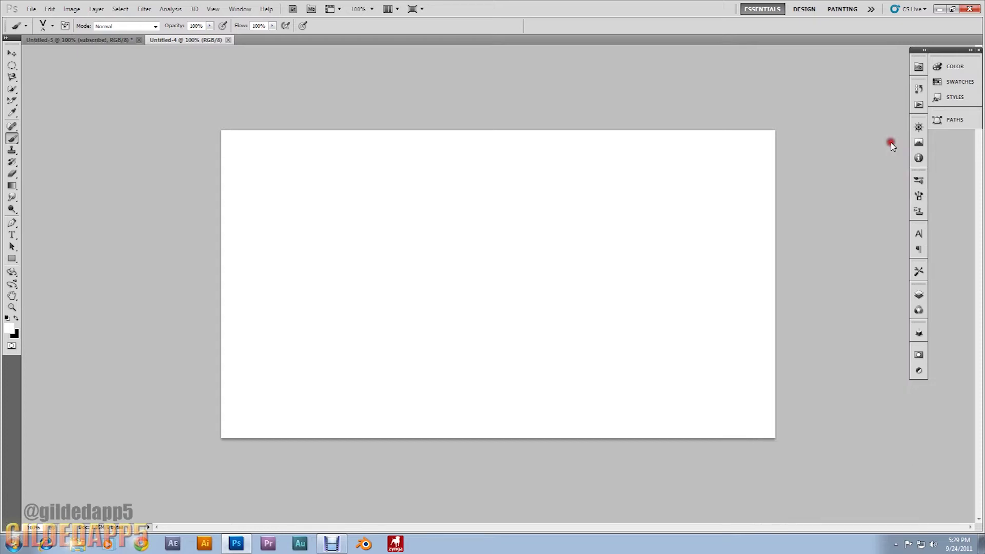
Convert the Background into a normal layer named Layer 0.
{"action": "left_click", "coordinate": [919, 294]}
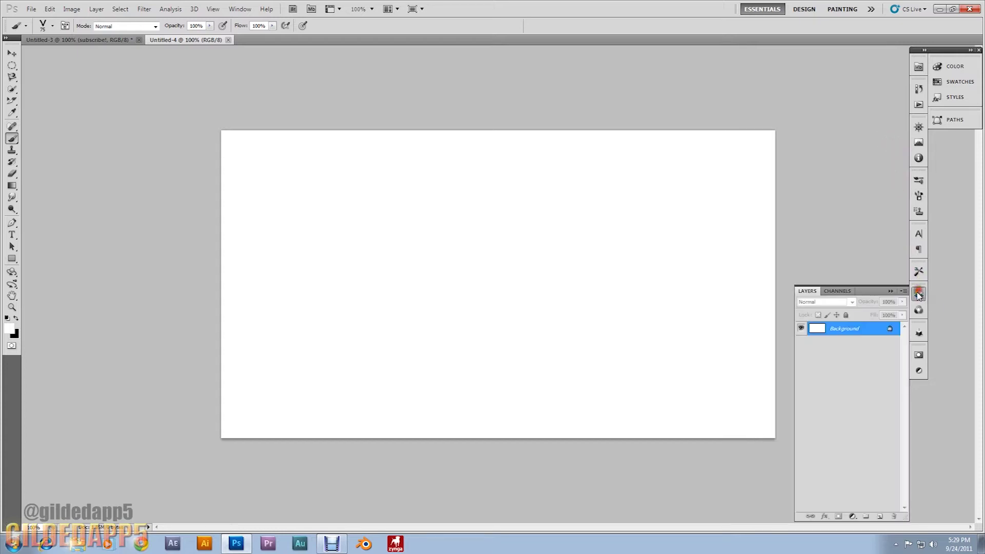
{"action": "right_click", "coordinate": [865, 333]}
{"action": "left_click", "coordinate": [862, 334]}
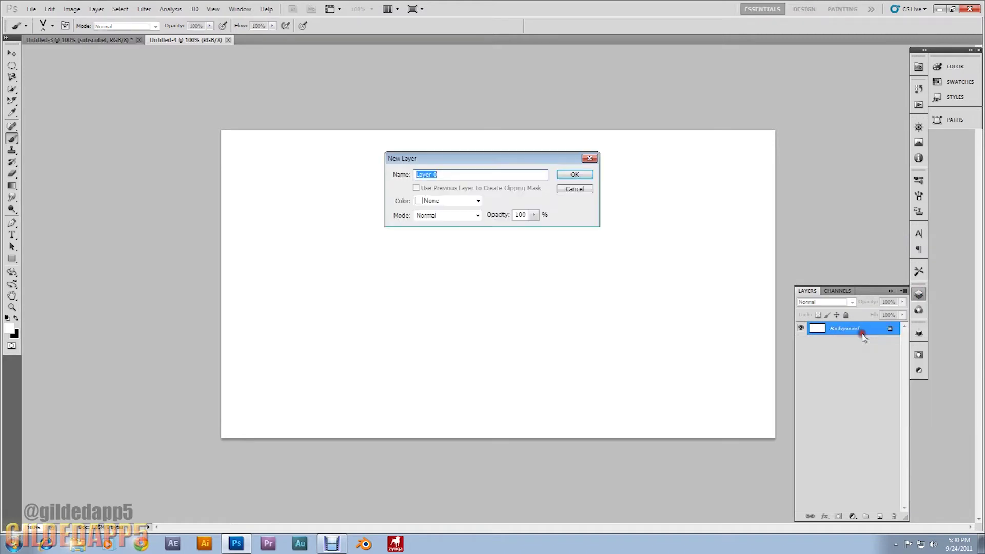
{"action": "left_click", "coordinate": [575, 176]}
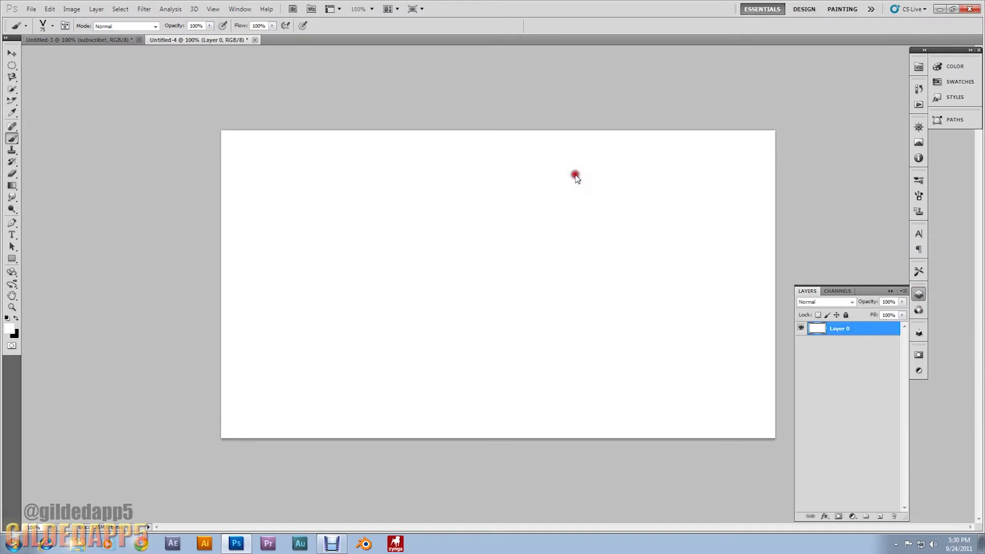
Give Layer 0 a Pattern Overlay using the dark denim pattern from Patterns 2.
{"action": "right_click", "coordinate": [845, 332]}
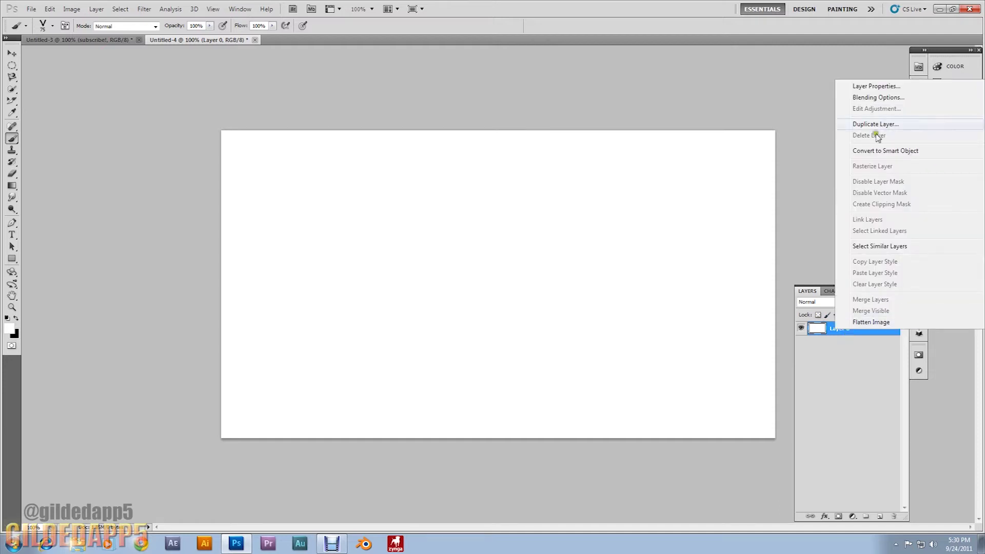
{"action": "left_click", "coordinate": [885, 98]}
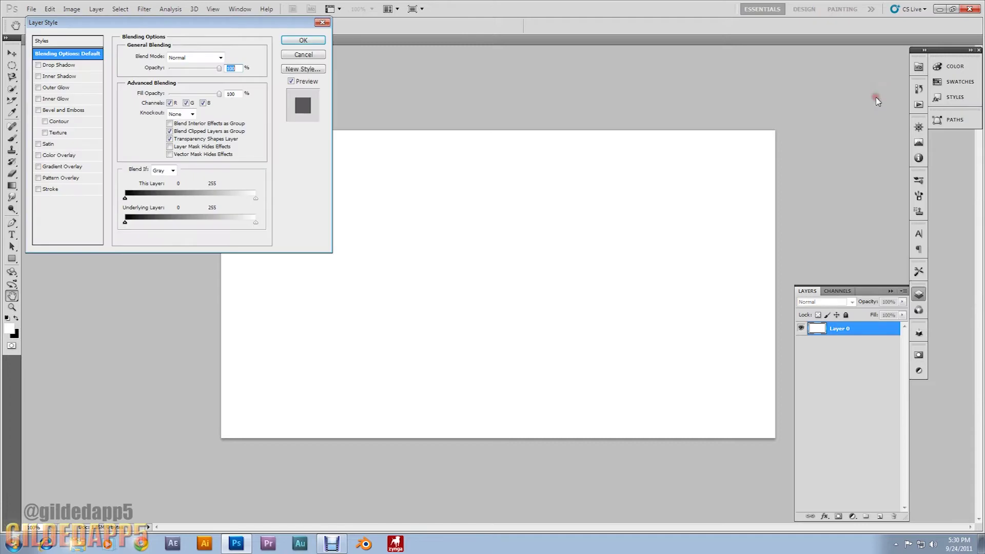
{"action": "left_click", "coordinate": [38, 178]}
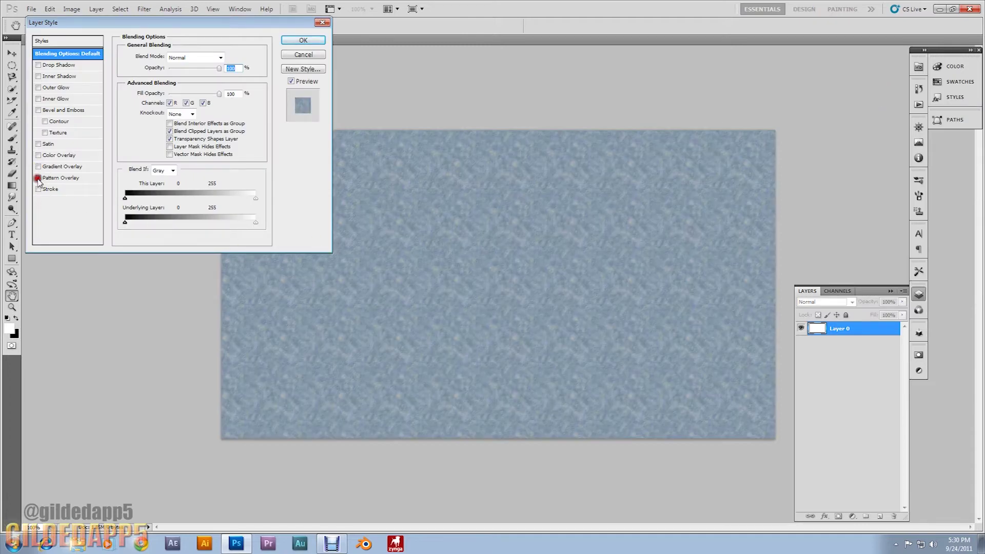
{"action": "left_click", "coordinate": [51, 178]}
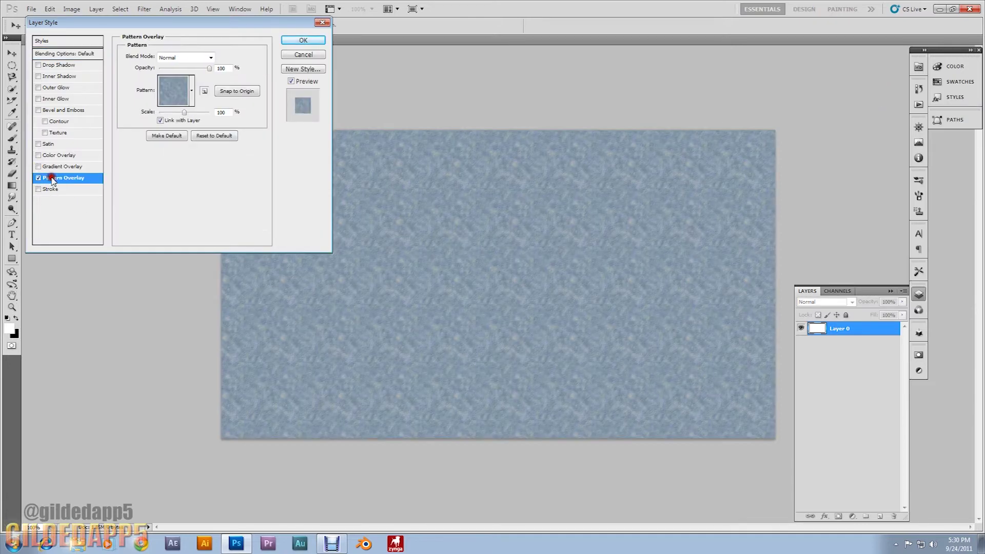
{"action": "left_click", "coordinate": [192, 91]}
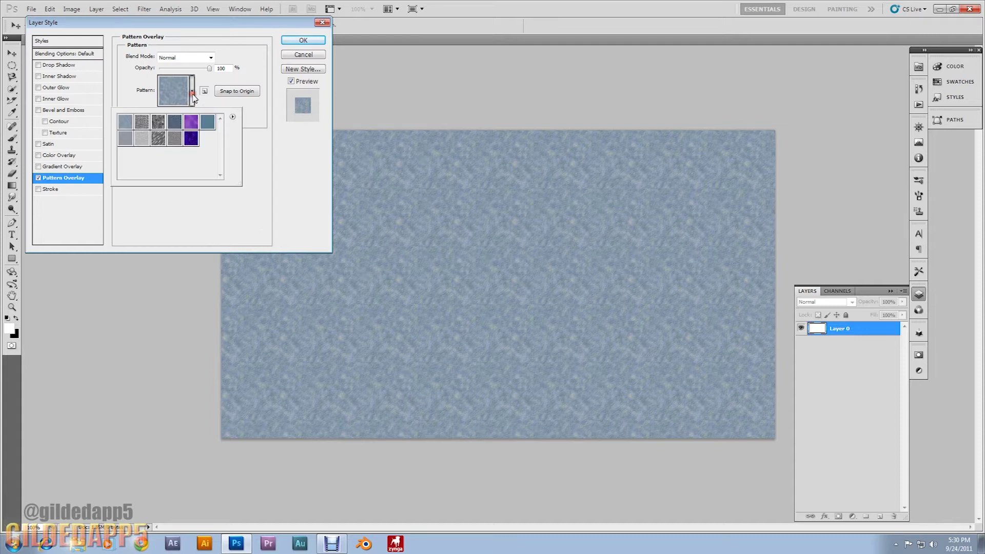
{"action": "left_click", "coordinate": [233, 117]}
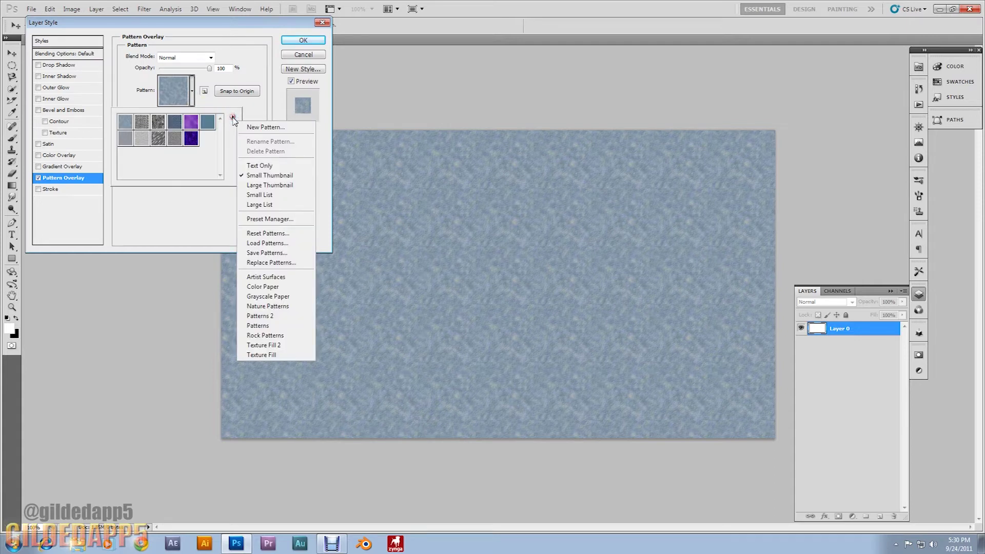
{"action": "left_click", "coordinate": [275, 317]}
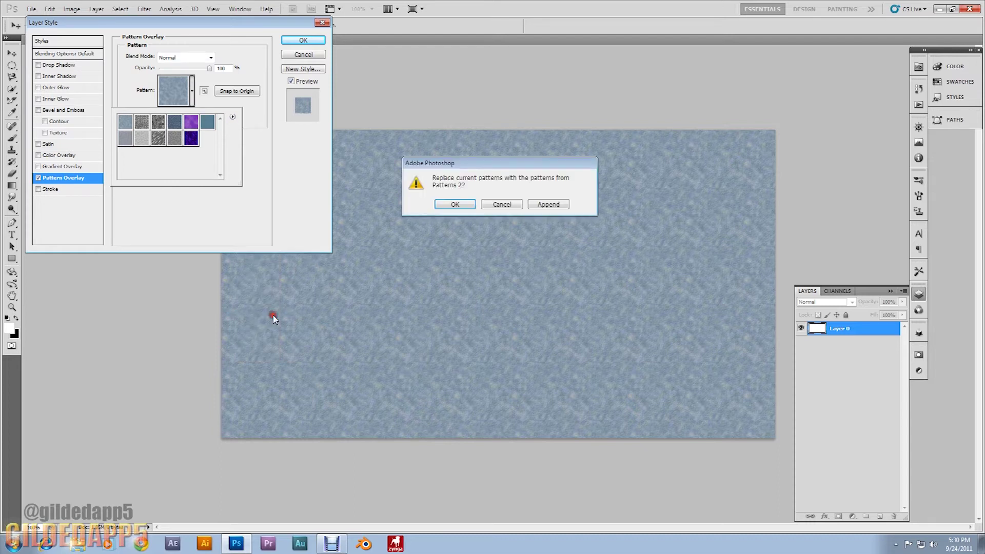
{"action": "left_click", "coordinate": [467, 204]}
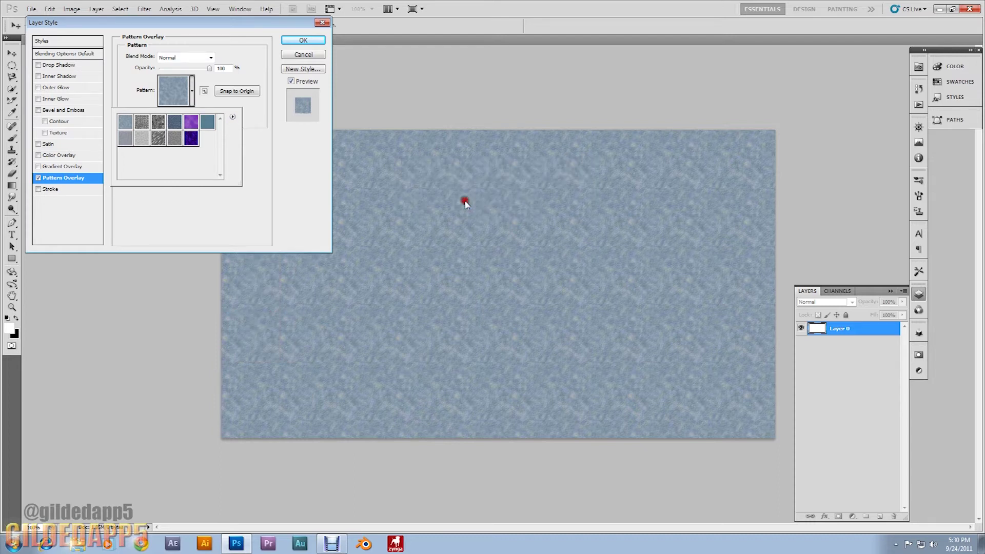
{"action": "left_click", "coordinate": [177, 127]}
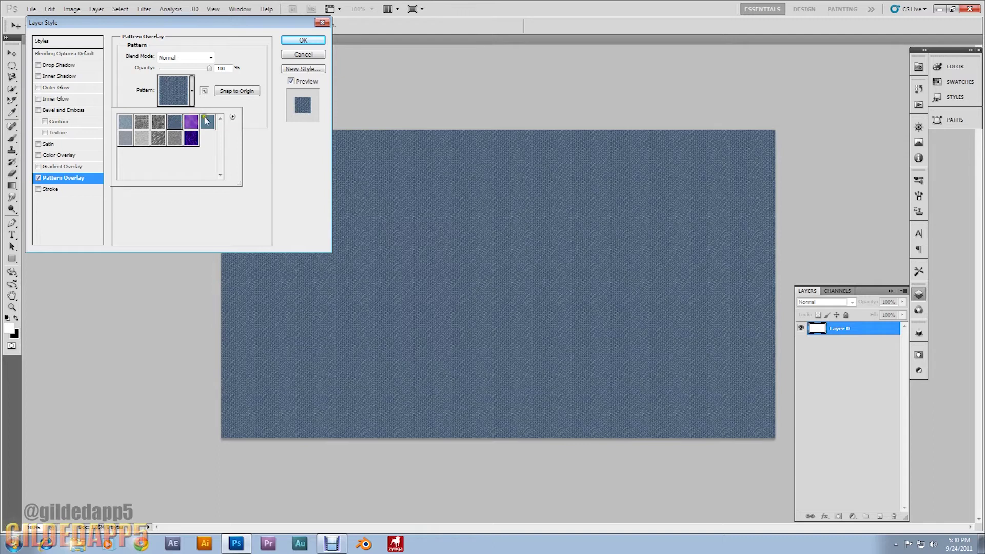
Apply the denim overlay, make black the foreground colour, and delete the stray empty Layer 1.
{"action": "left_click", "coordinate": [303, 41]}
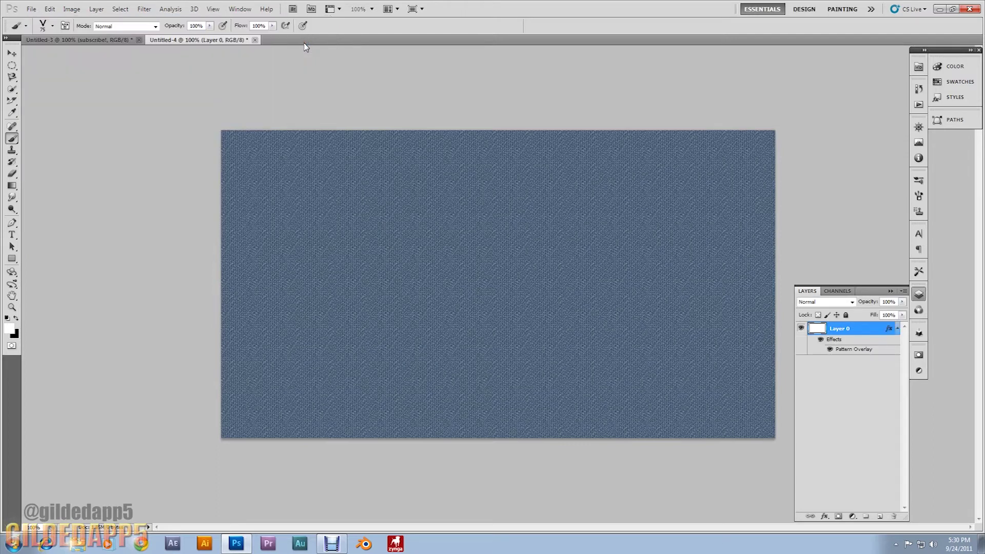
{"action": "left_click", "coordinate": [12, 186]}
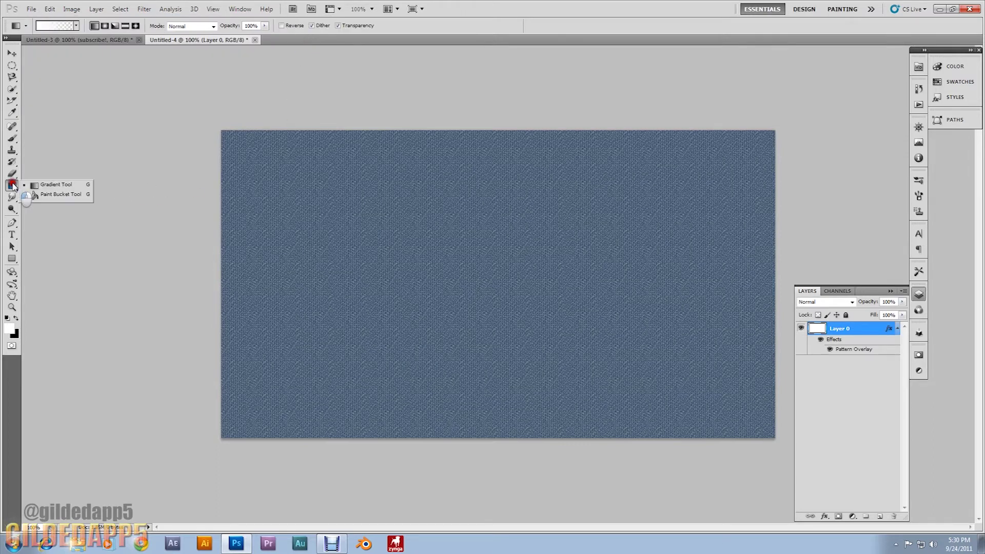
{"action": "left_click", "coordinate": [11, 236]}
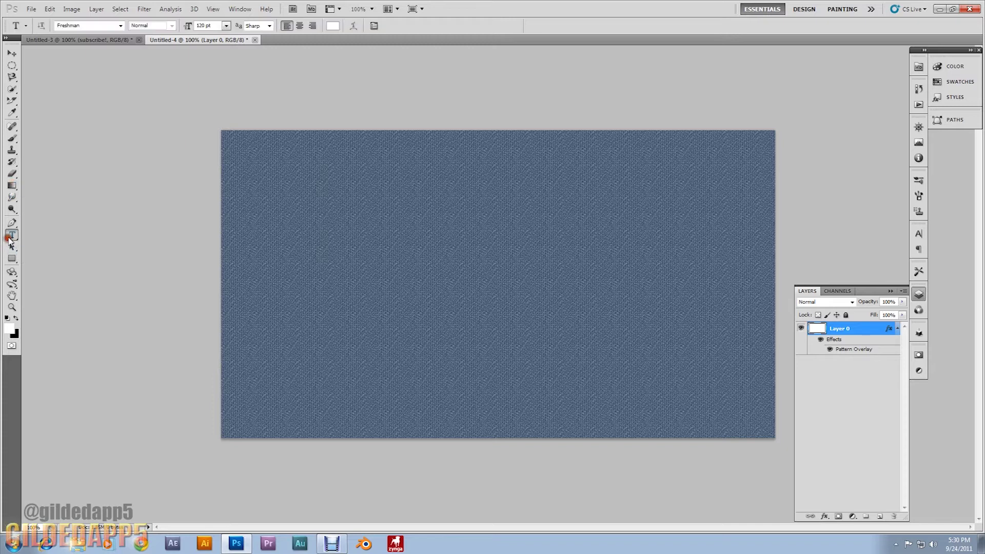
{"action": "left_click", "coordinate": [16, 319]}
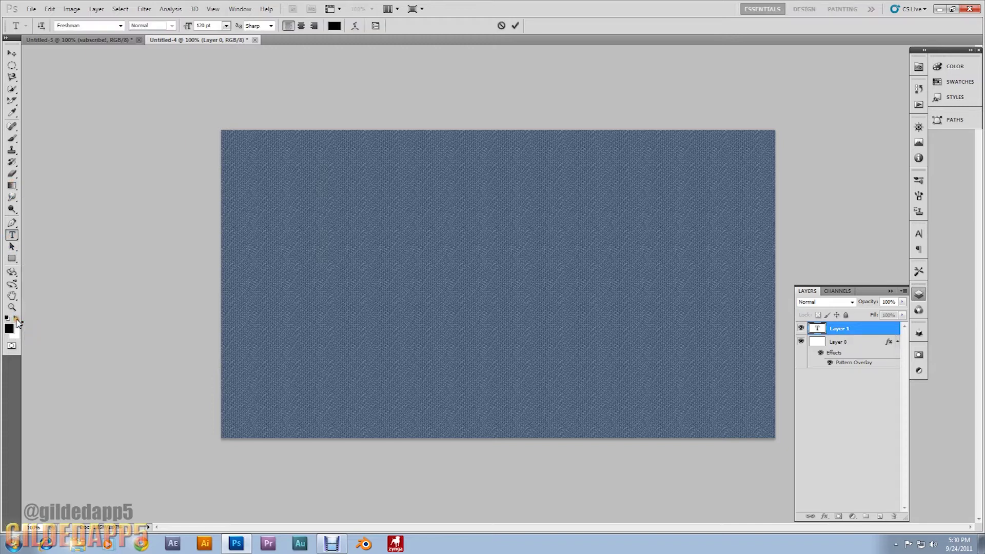
{"action": "left_click", "coordinate": [841, 328]}
{"action": "right_click", "coordinate": [846, 328]}
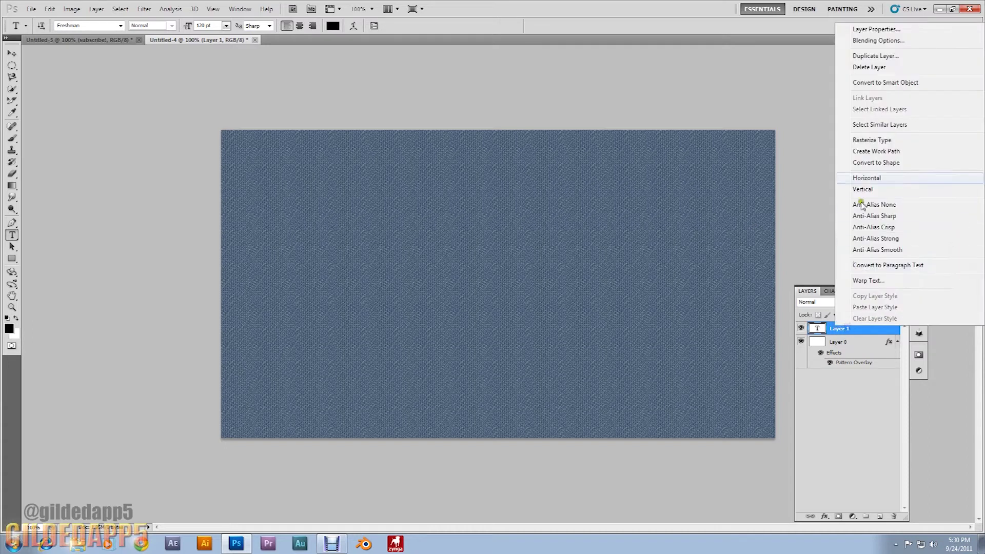
{"action": "left_click", "coordinate": [867, 67]}
{"action": "left_click", "coordinate": [445, 204]}
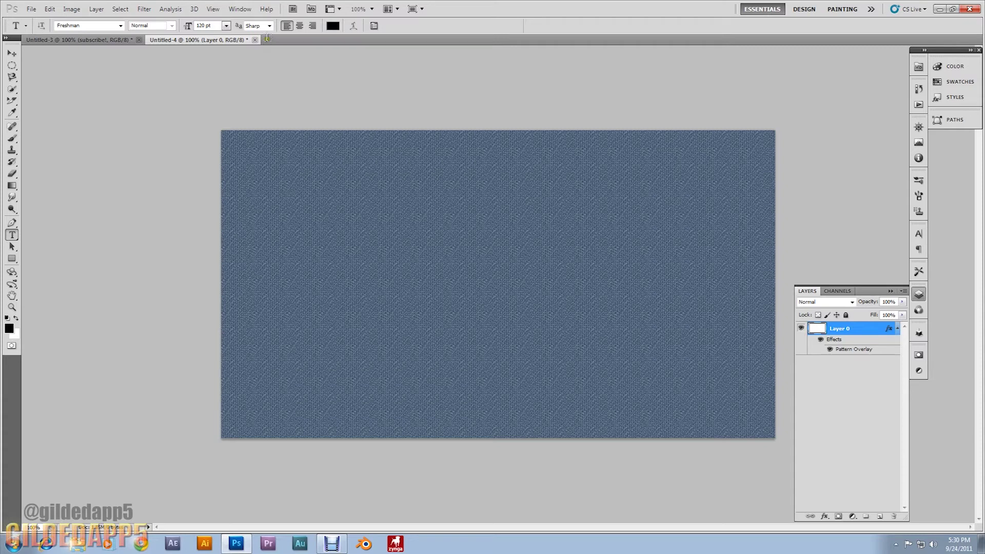
Draw a text box and type GILDEDAPP5 in 120 pt Freshman.
{"action": "left_click_drag", "start_coordinate": [241, 165], "coordinate": [761, 316]}
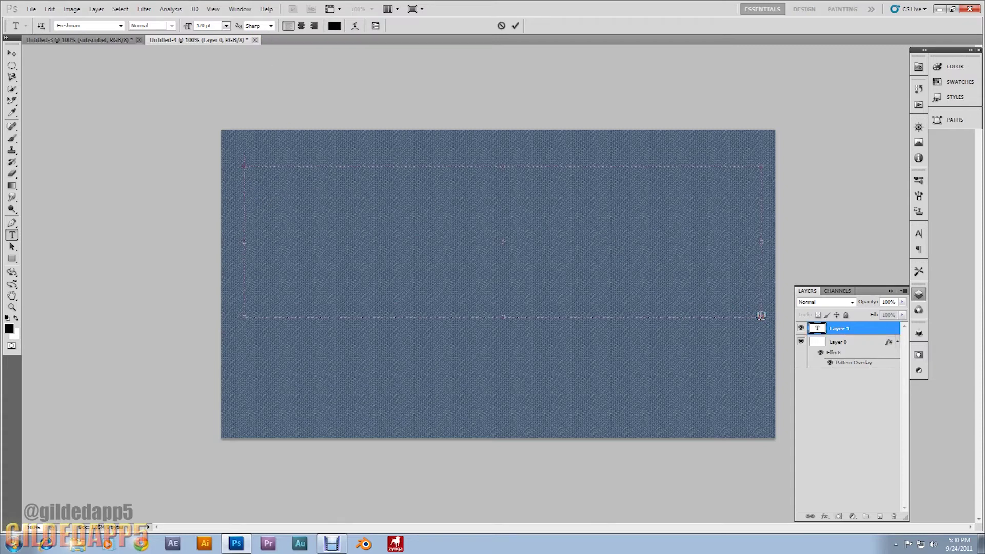
{"action": "type", "text": "GIK"}
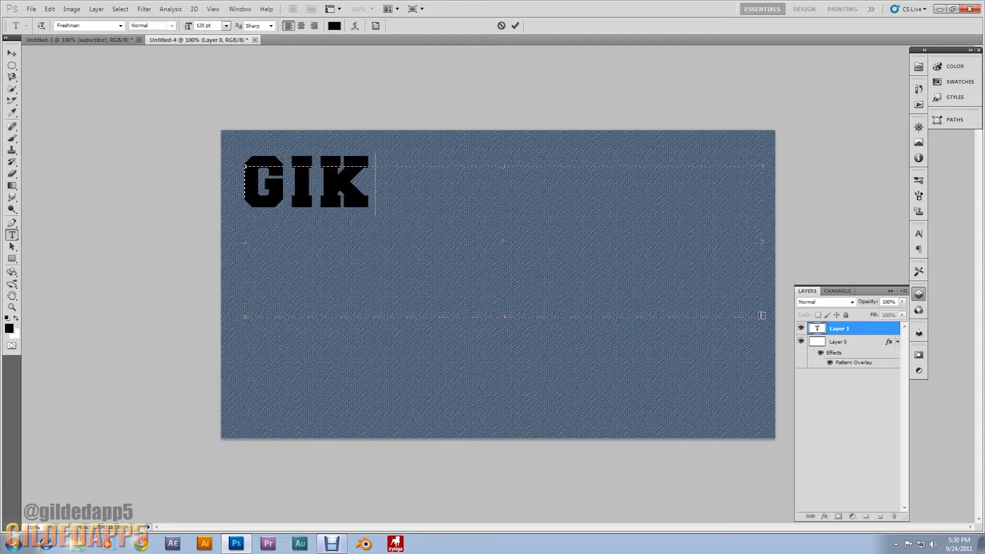
{"action": "key", "text": "BackSpace"}
{"action": "type", "text": "LDE"}
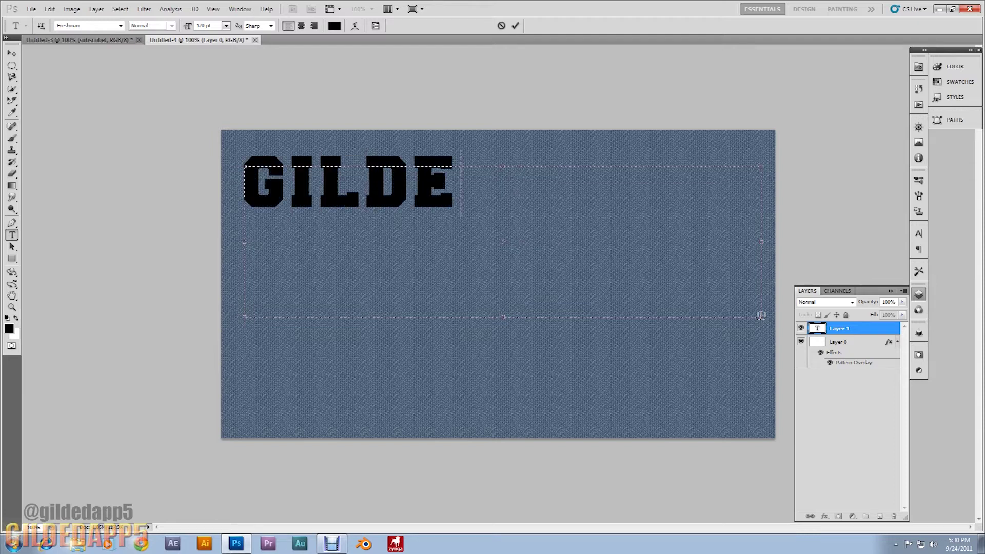
{"action": "type", "text": "DAPP5"}
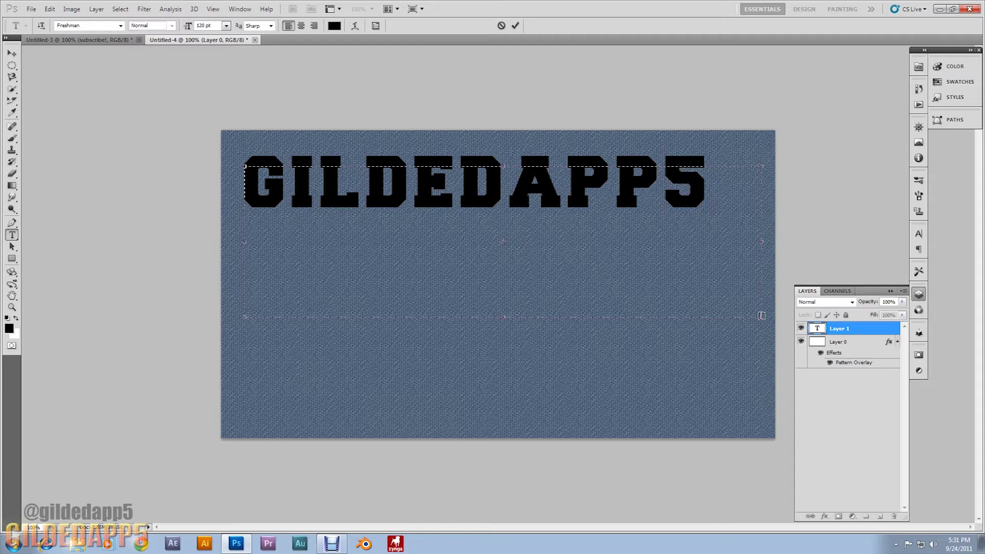
Centre the GILDEDAPP5 text, create a work path from it, and add empty Layer 1.
{"action": "left_click", "coordinate": [12, 53]}
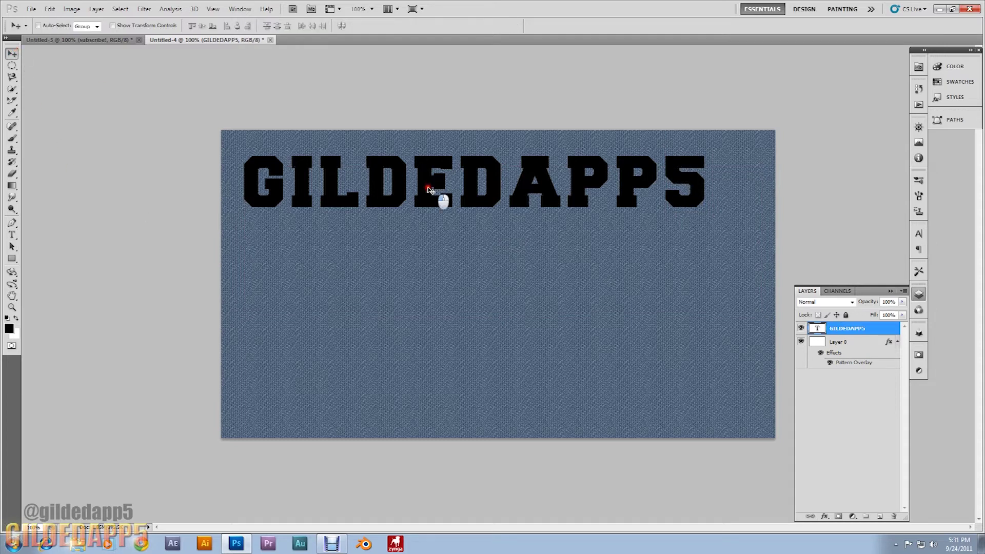
{"action": "left_click_drag", "start_coordinate": [436, 195], "coordinate": [456, 275]}
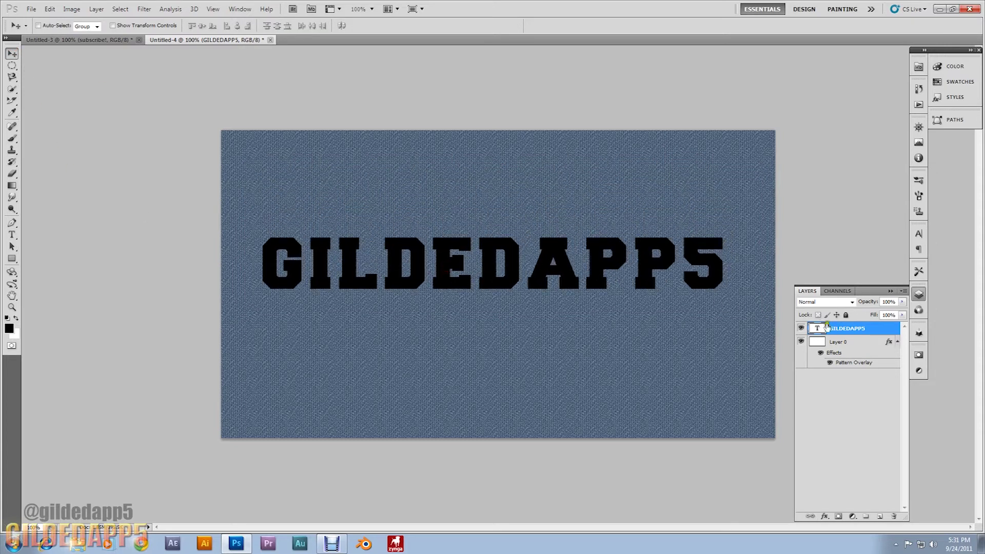
{"action": "left_click", "coordinate": [95, 10]}
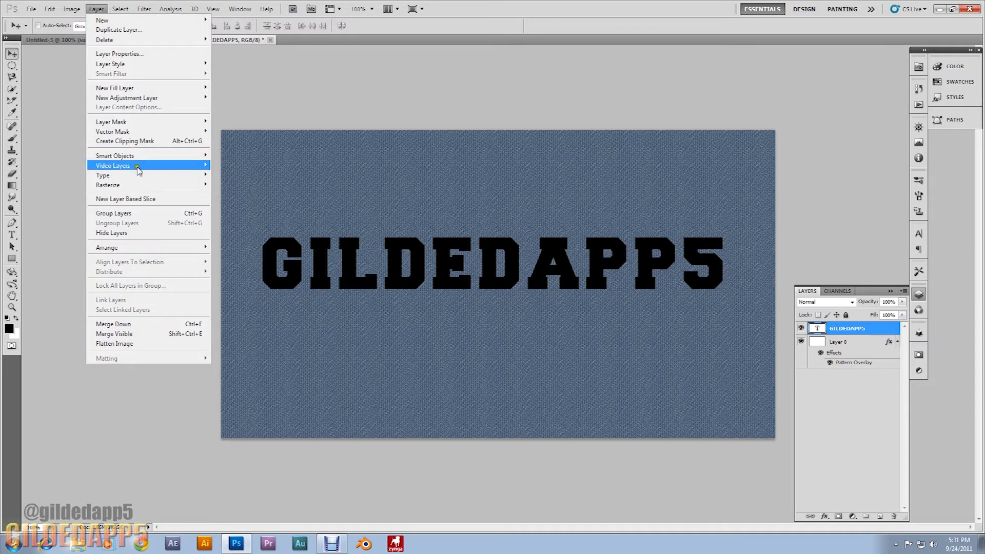
{"action": "mouse_move", "coordinate": [138, 175]}
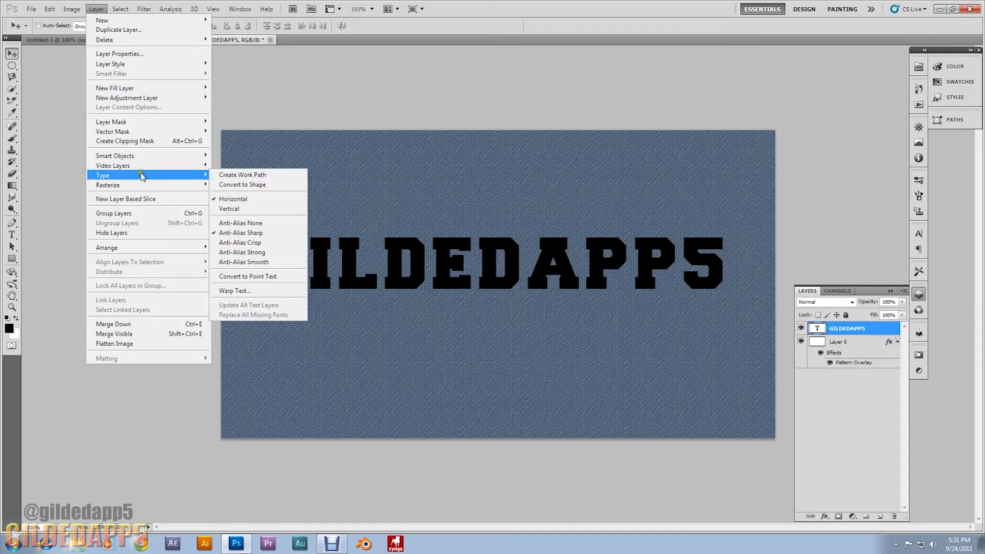
{"action": "left_click", "coordinate": [227, 175]}
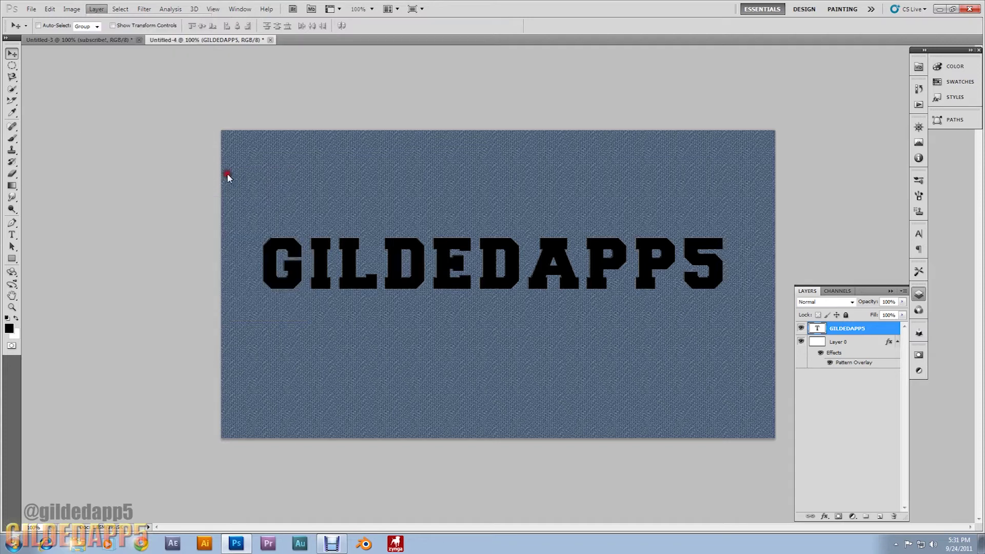
{"action": "left_click", "coordinate": [879, 516]}
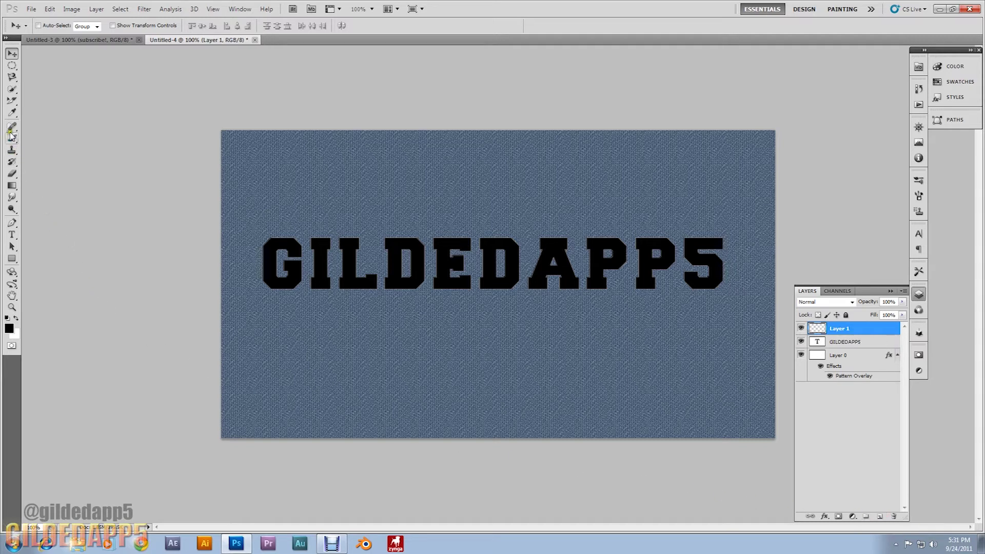
Shrink the Stitching5 zigzag brush to 8 px.
{"action": "left_click", "coordinate": [12, 139]}
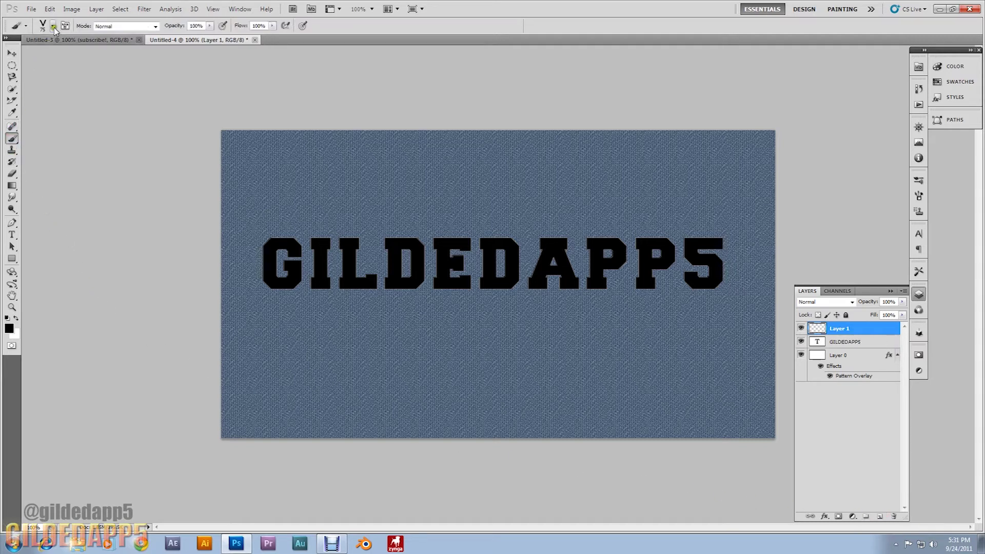
{"action": "left_click", "coordinate": [53, 26]}
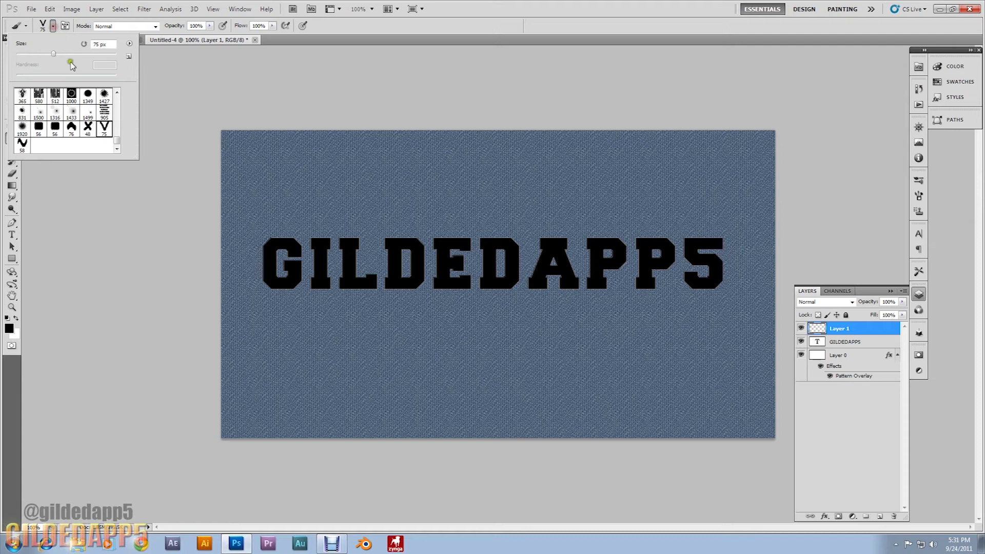
{"action": "double_click", "coordinate": [96, 44]}
{"action": "type", "text": "8"}
{"action": "left_click", "coordinate": [84, 170]}
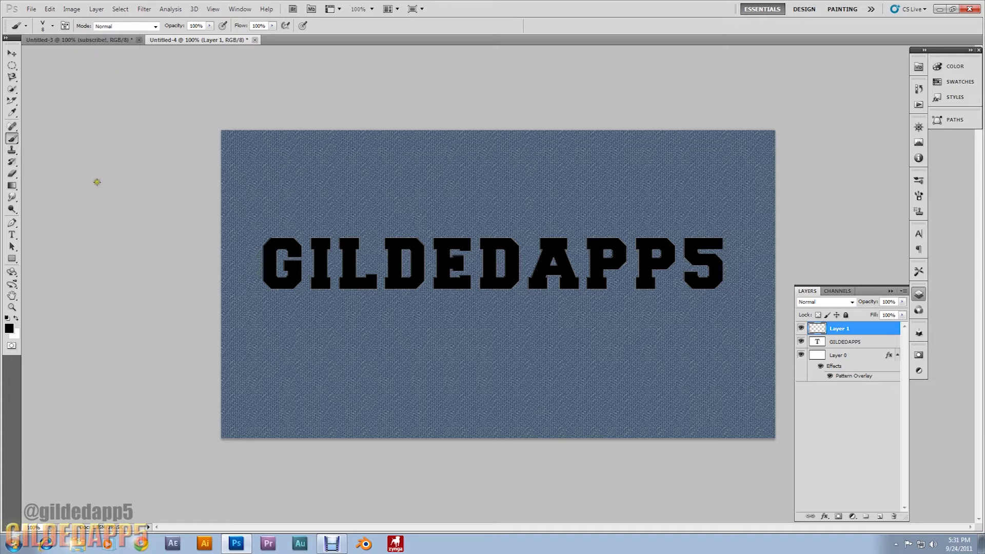
{"action": "left_click", "coordinate": [11, 223]}
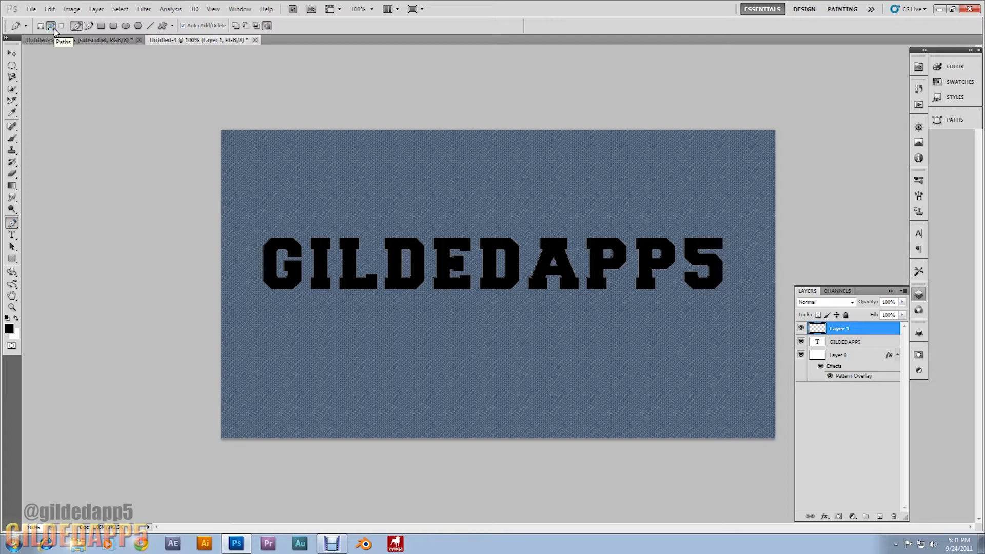
Stroke the letter work path with the 8 px zigzag brush on Layer 1.
{"action": "left_click", "coordinate": [53, 28]}
{"action": "right_click", "coordinate": [286, 242]}
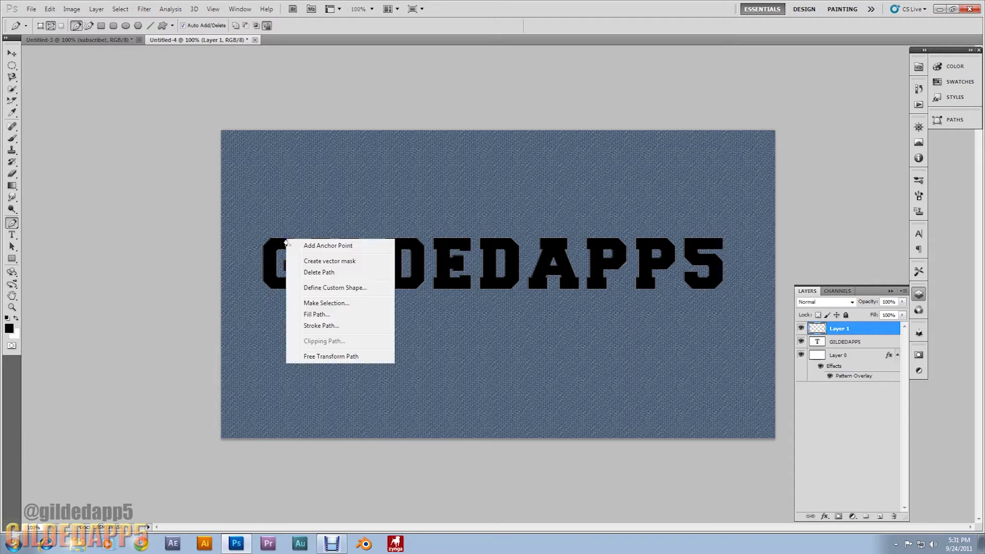
{"action": "left_click", "coordinate": [148, 310]}
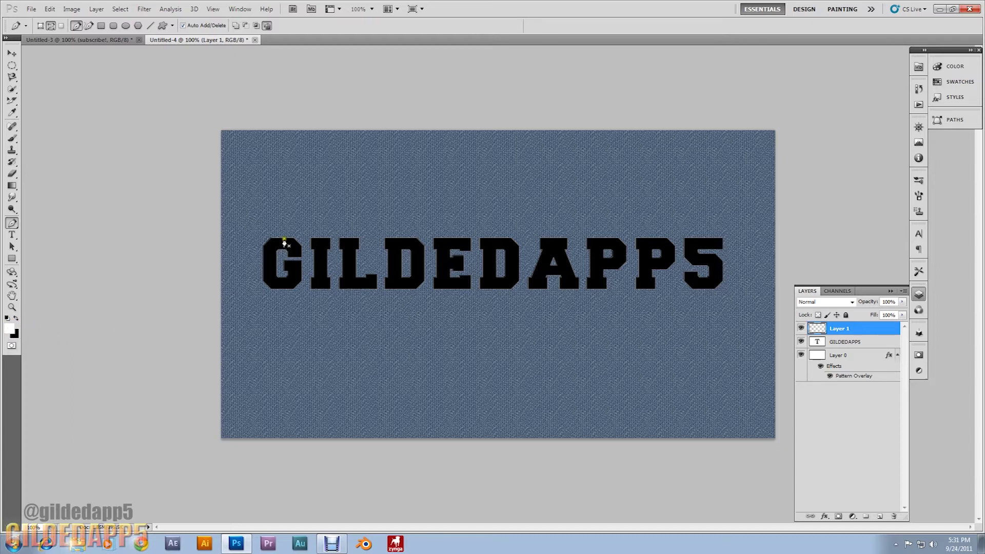
{"action": "right_click", "coordinate": [286, 241]}
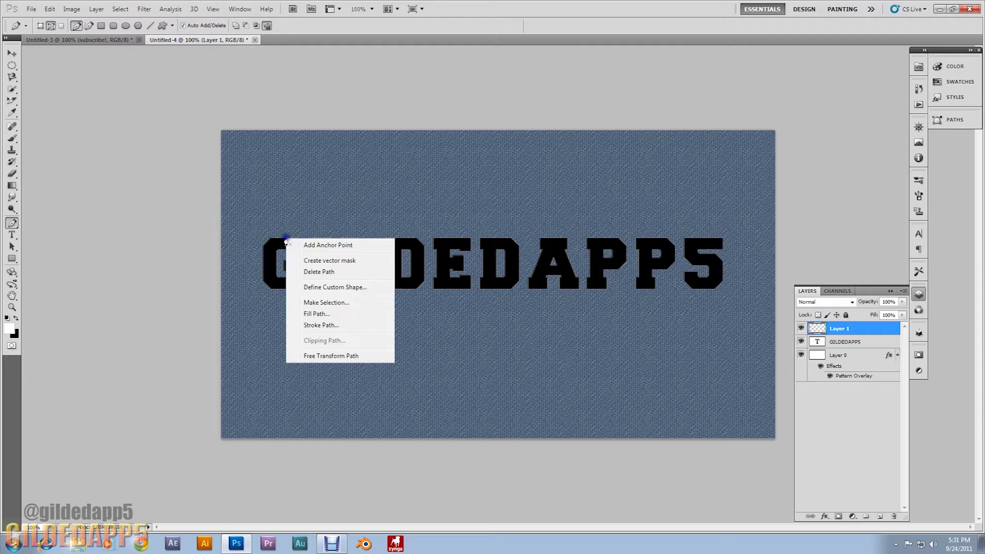
{"action": "left_click", "coordinate": [318, 326]}
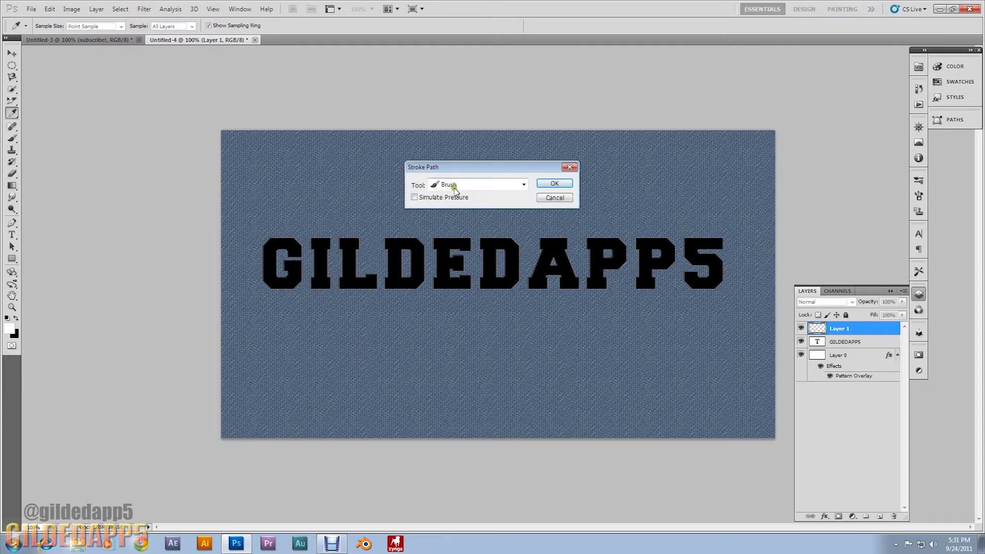
{"action": "left_click", "coordinate": [548, 186]}
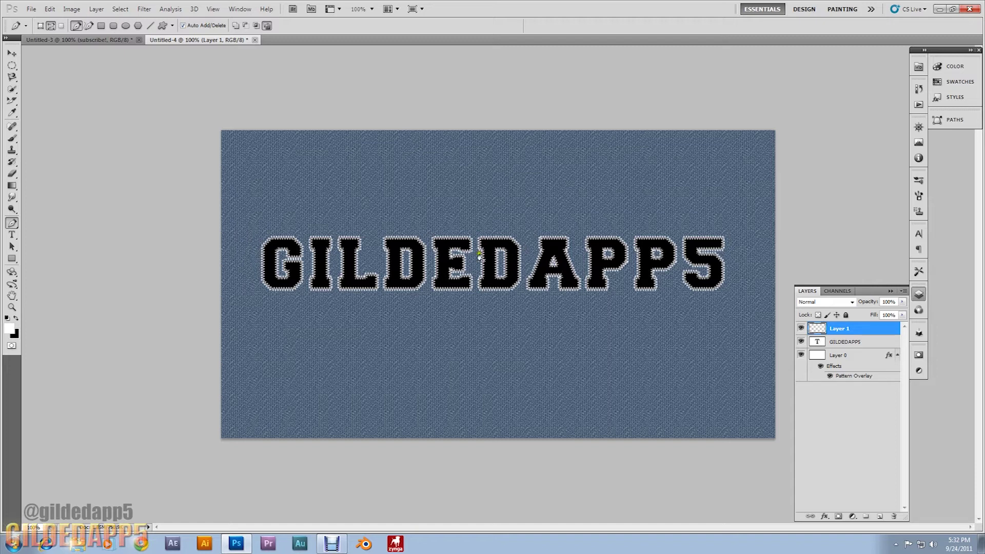
Add a Drop Shadow and default Bevel and Emboss to the Layer 1 stitching.
{"action": "right_click", "coordinate": [852, 332]}
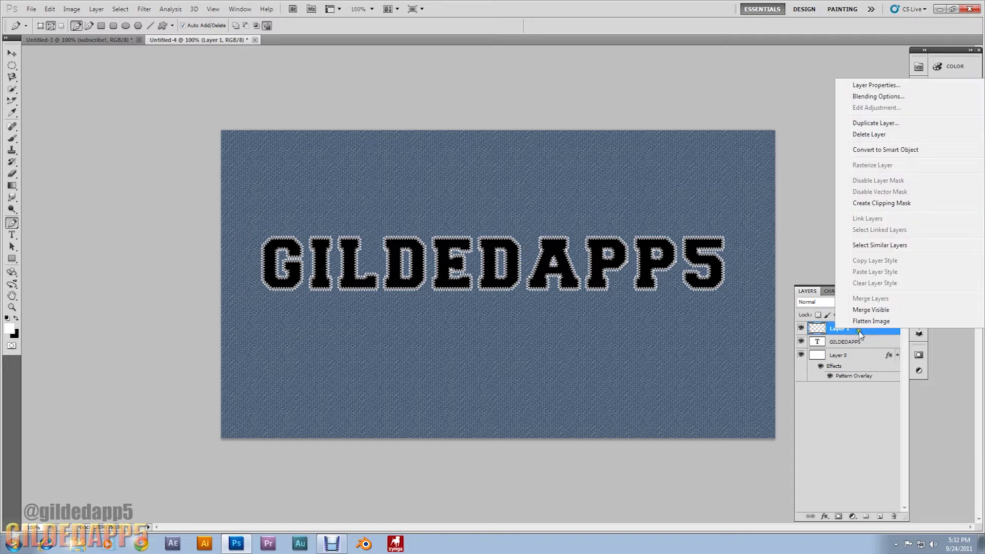
{"action": "left_click", "coordinate": [878, 96]}
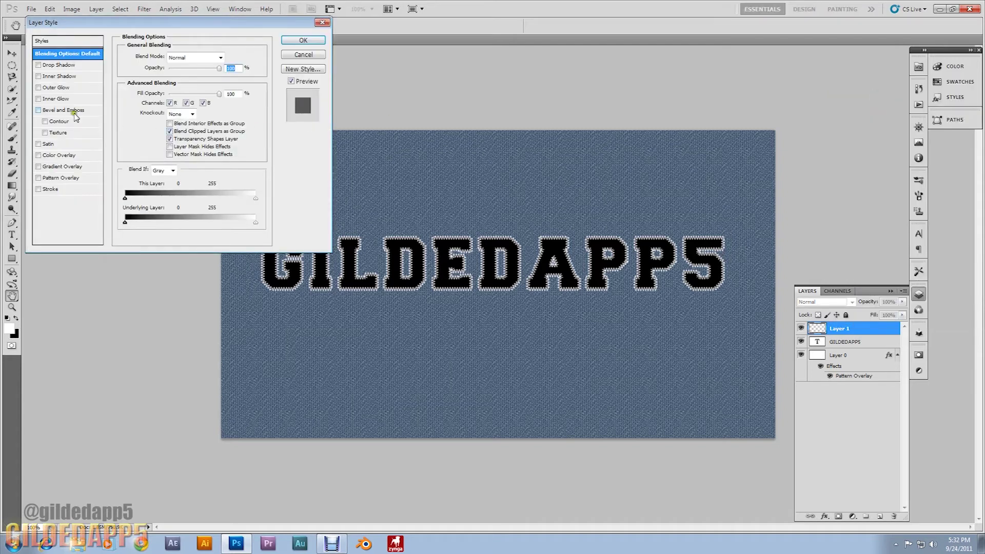
{"action": "left_click", "coordinate": [39, 111]}
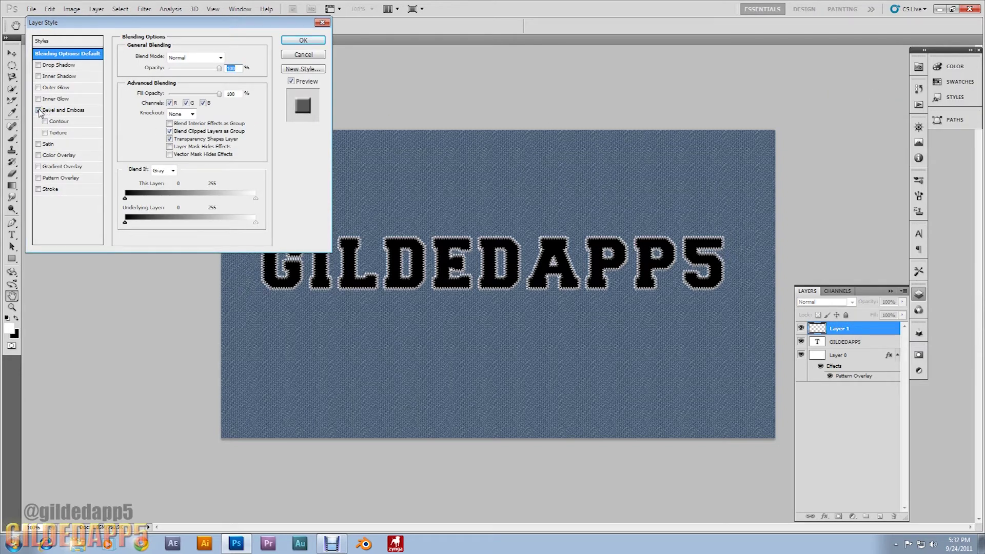
{"action": "left_click", "coordinate": [39, 65]}
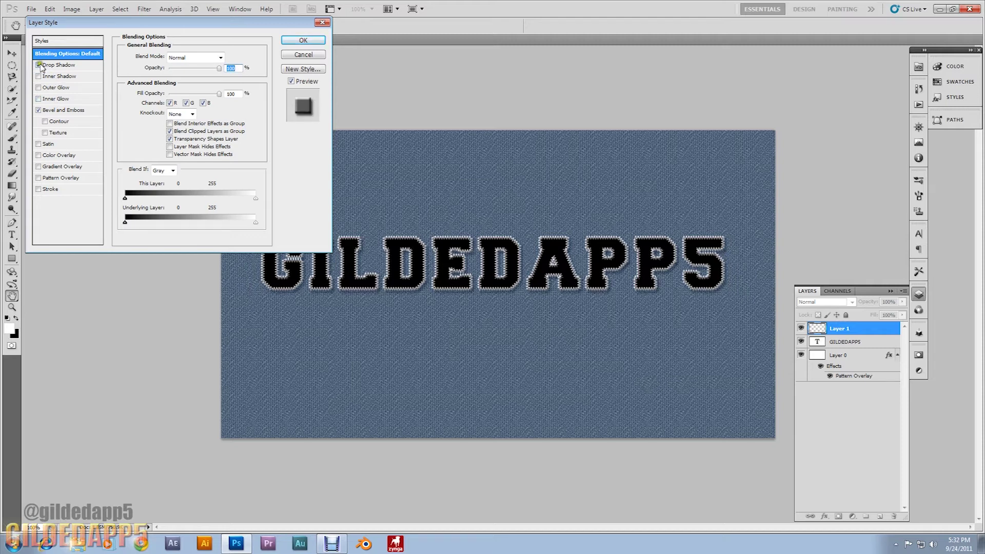
{"action": "left_click", "coordinate": [76, 110]}
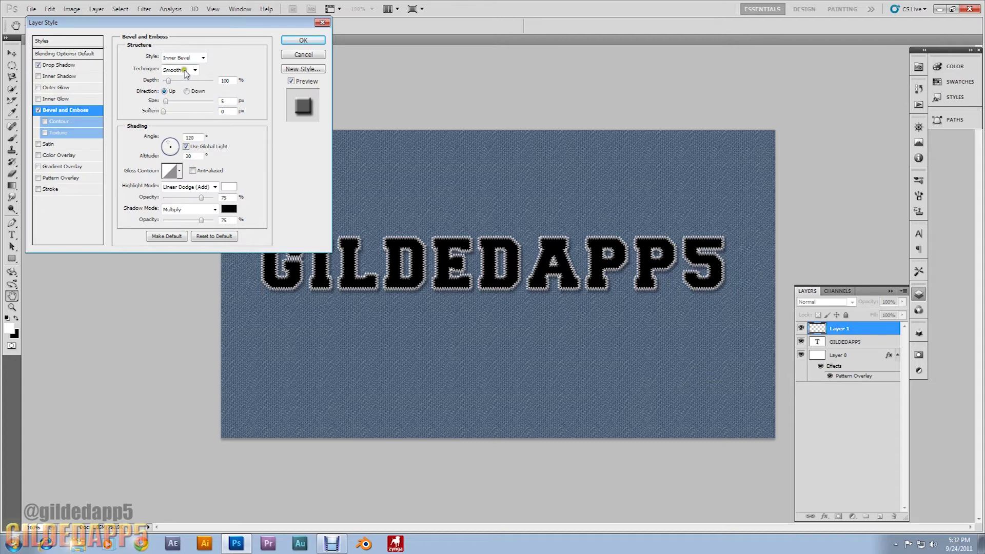
{"action": "left_click", "coordinate": [304, 41]}
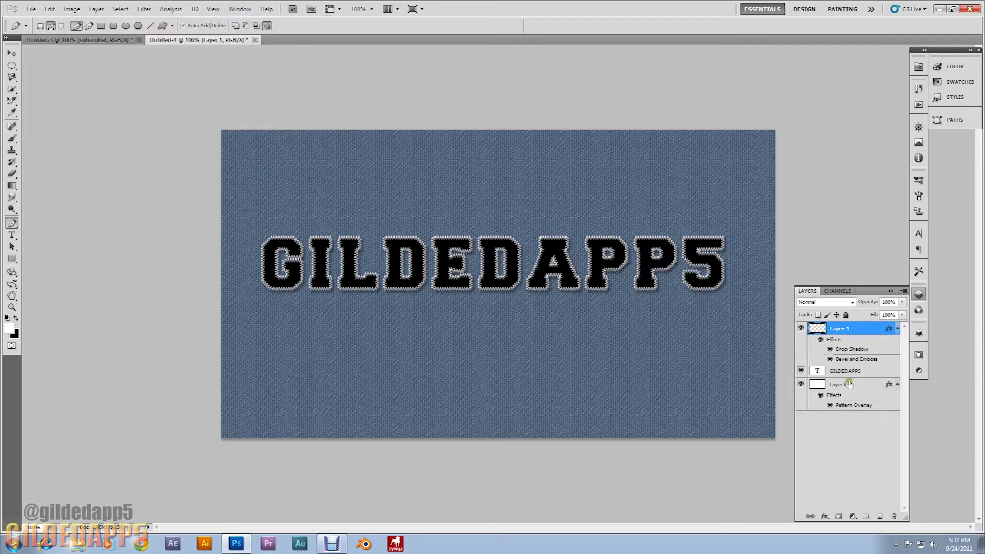
{"action": "left_click", "coordinate": [849, 384]}
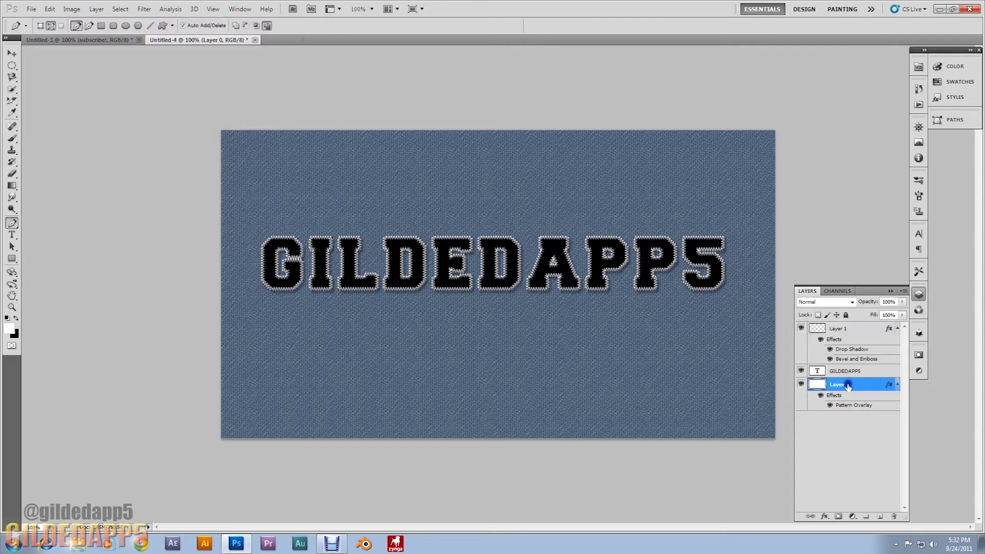
Set the GILDEDAPP5 text layer to Multiply blending at 82% opacity.
{"action": "right_click", "coordinate": [848, 386]}
{"action": "left_click", "coordinate": [892, 481]}
{"action": "left_click", "coordinate": [847, 371]}
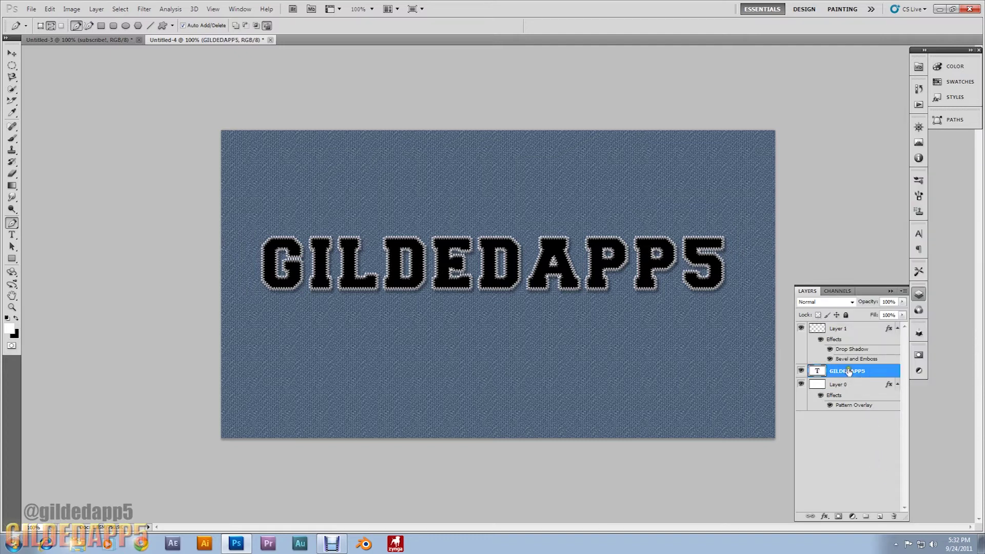
{"action": "left_click", "coordinate": [851, 301]}
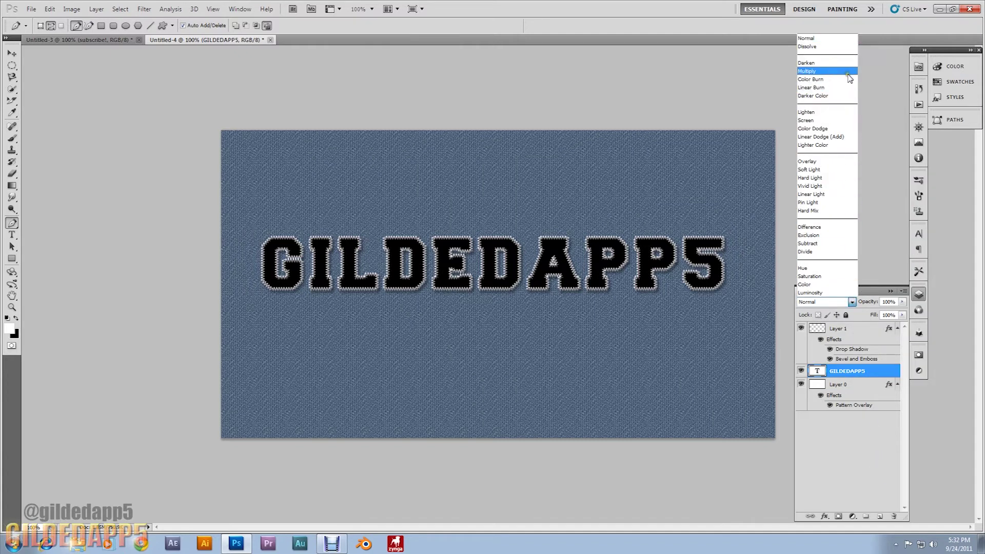
{"action": "left_click", "coordinate": [847, 72]}
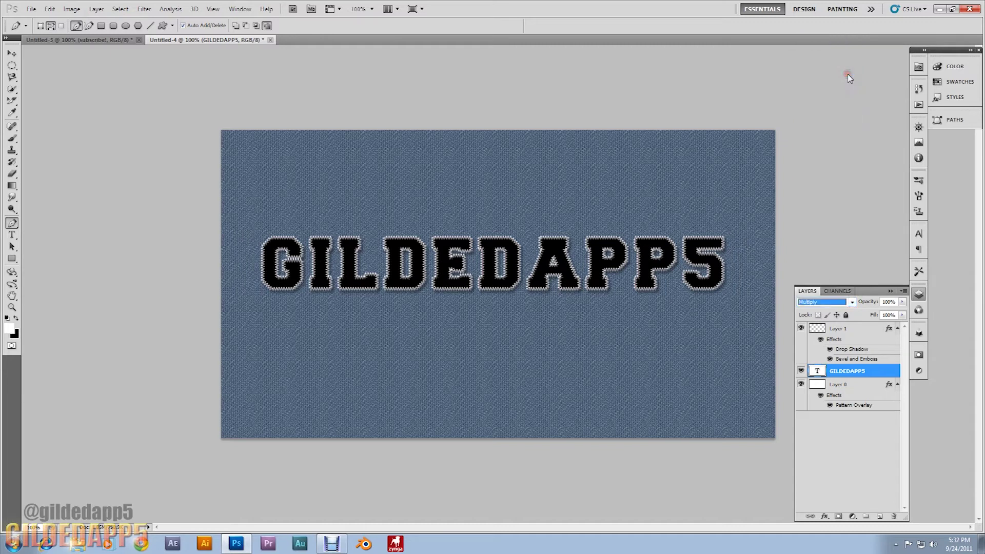
{"action": "left_click", "coordinate": [901, 302]}
{"action": "left_click_drag", "start_coordinate": [901, 314], "coordinate": [890, 314]}
Duplicate Layer 0, move the copy above the text, and clip it to the letters.
{"action": "left_click", "coordinate": [840, 385]}
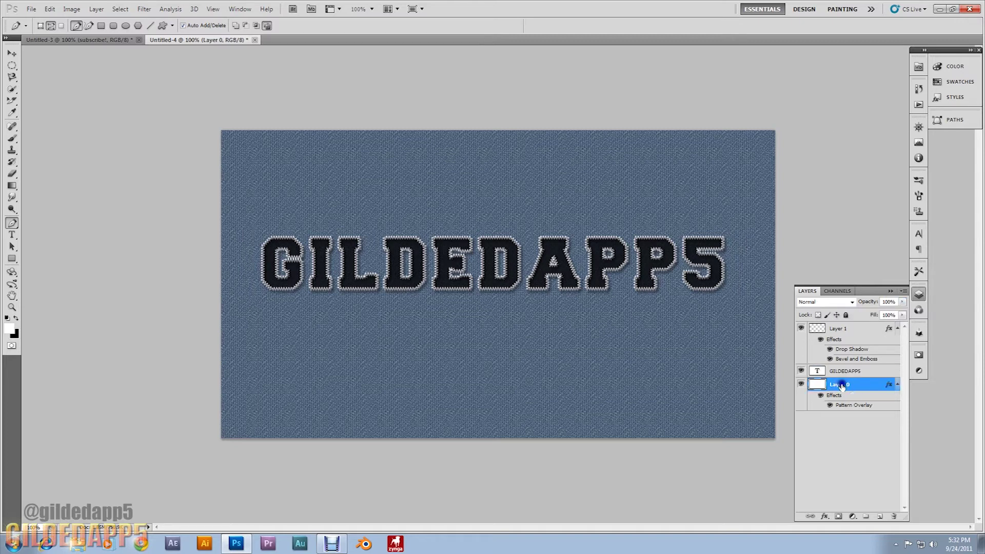
{"action": "right_click", "coordinate": [841, 387]}
{"action": "left_click", "coordinate": [854, 177]}
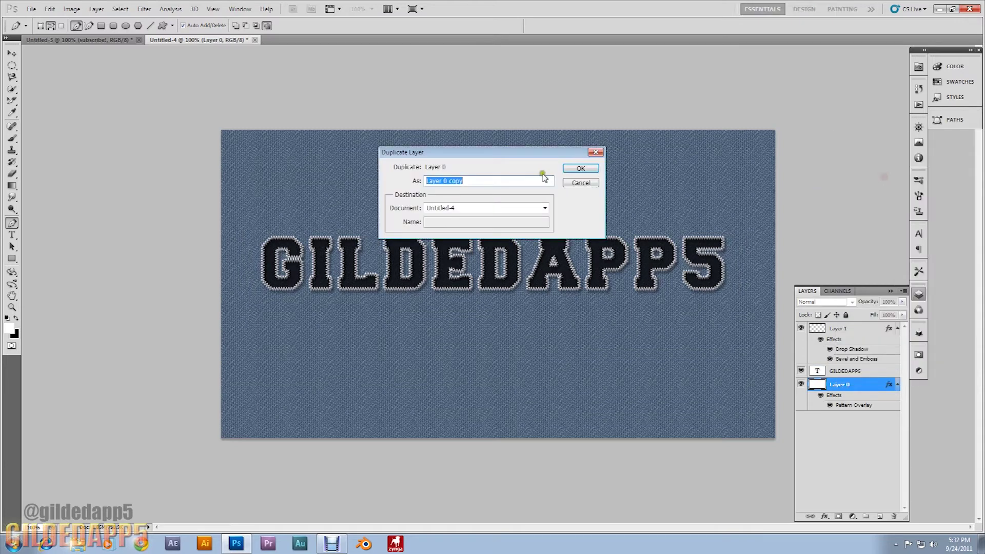
{"action": "left_click", "coordinate": [584, 169]}
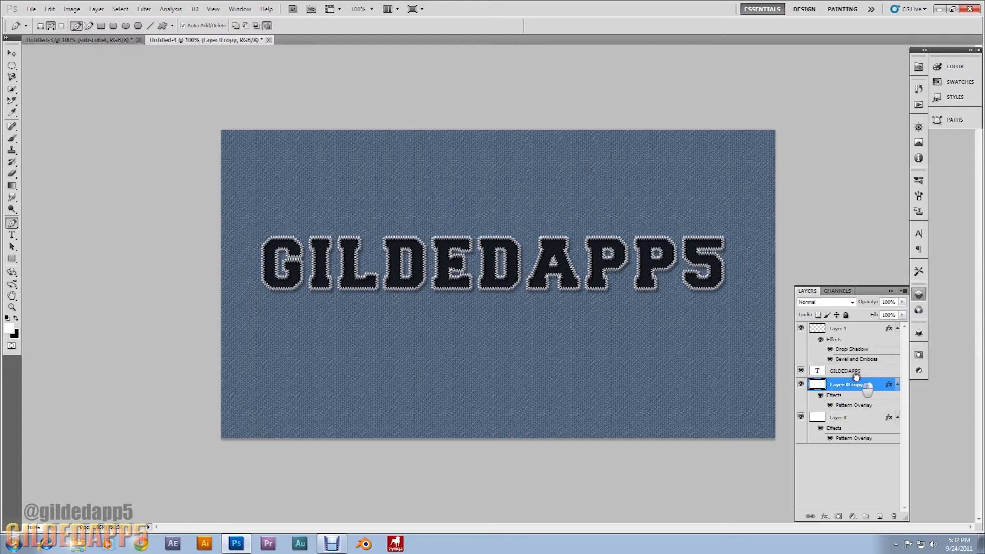
{"action": "left_click_drag", "start_coordinate": [856, 376], "coordinate": [855, 366]}
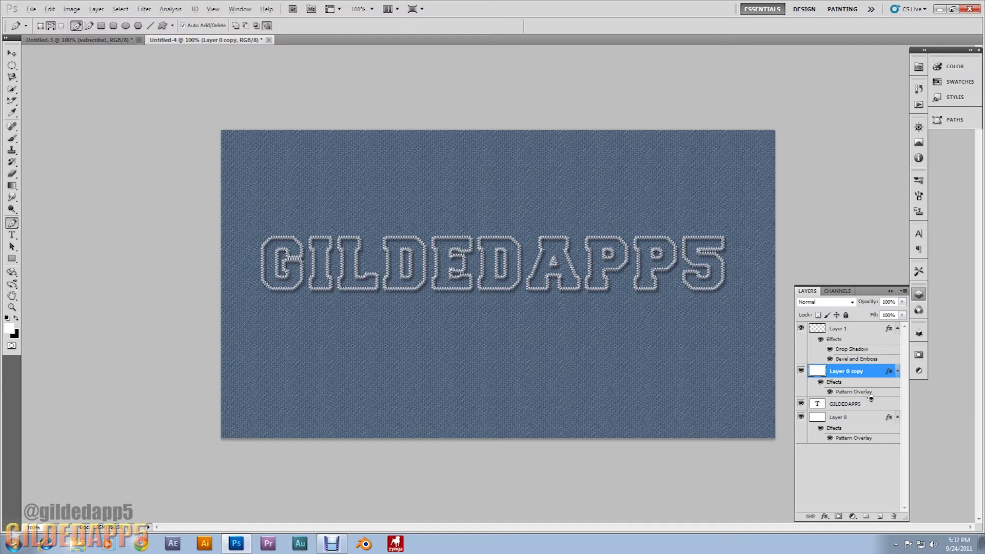
{"action": "left_click", "coordinate": [870, 398], "text": "alt"}
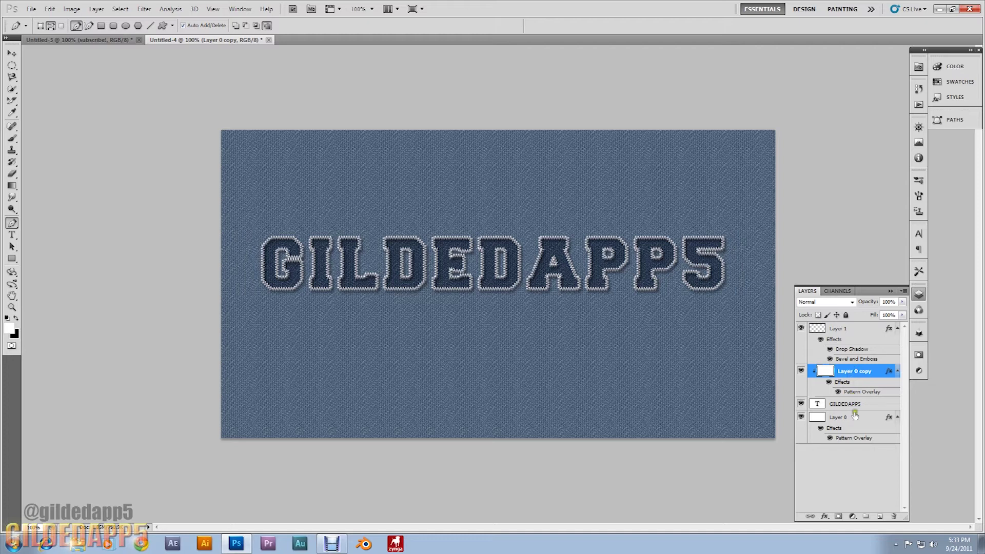
Add a Hue/Saturation adjustment with Hue +139 and Saturation +76, tinting the letters deep red.
{"action": "left_click", "coordinate": [852, 517]}
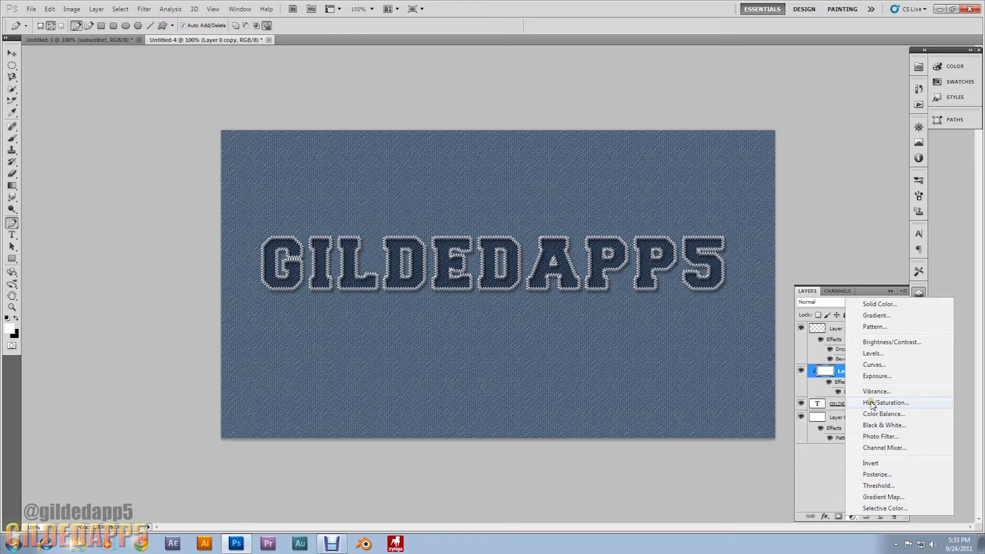
{"action": "left_click", "coordinate": [870, 404]}
{"action": "left_click_drag", "start_coordinate": [856, 407], "coordinate": [889, 426]}
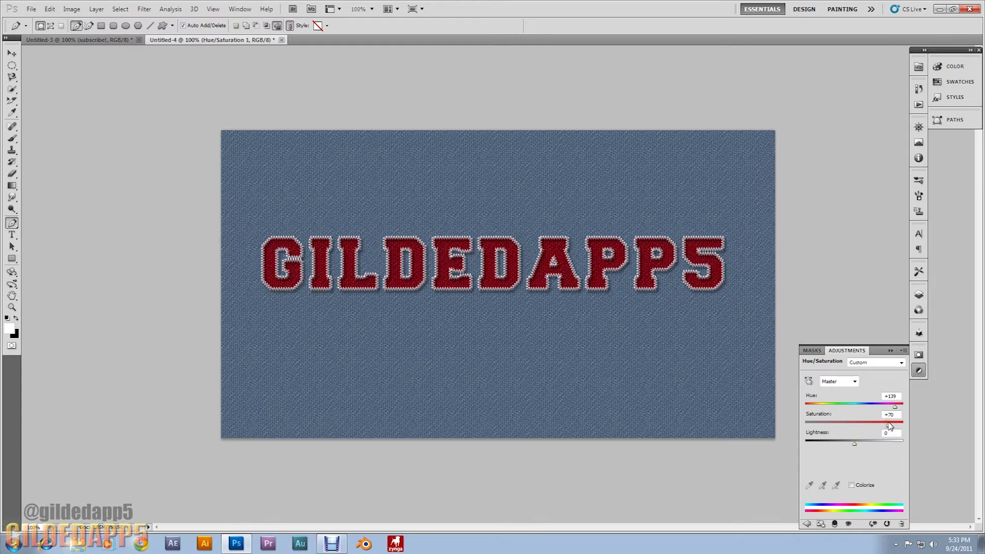
{"action": "left_click", "coordinate": [919, 295]}
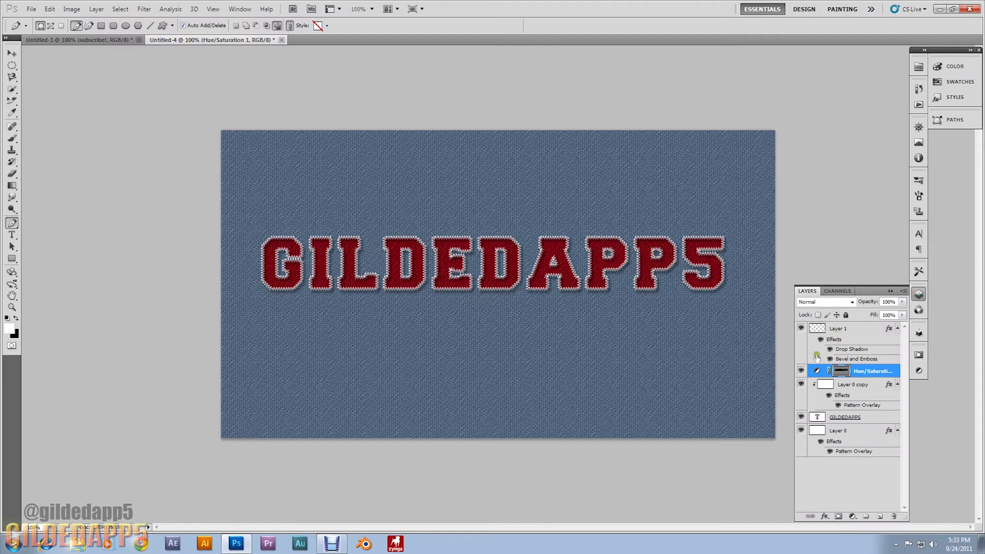
Turn on Inner Glow for the GILDEDAPPS text layer and set its colour to black.
{"action": "left_click", "coordinate": [843, 418]}
{"action": "right_click", "coordinate": [843, 418]}
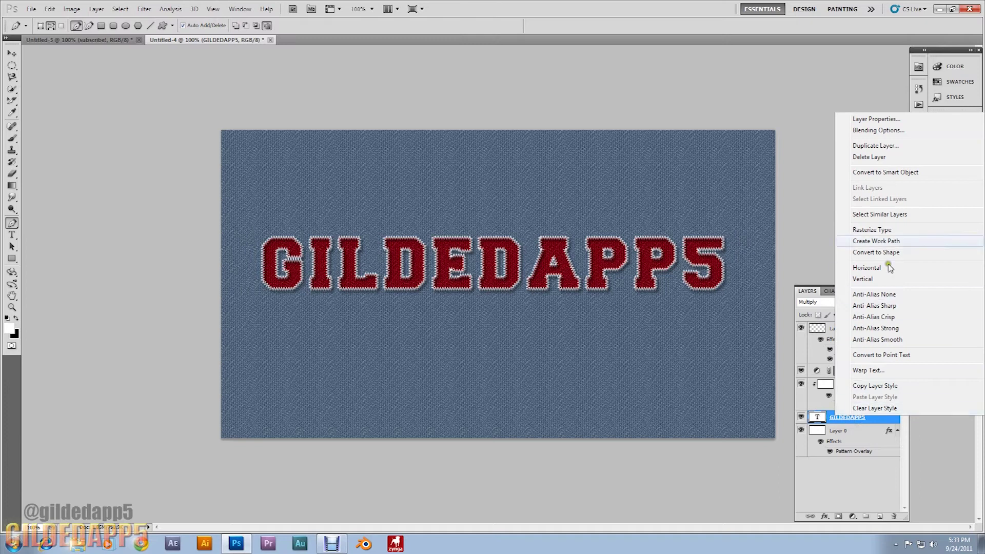
{"action": "left_click", "coordinate": [905, 132]}
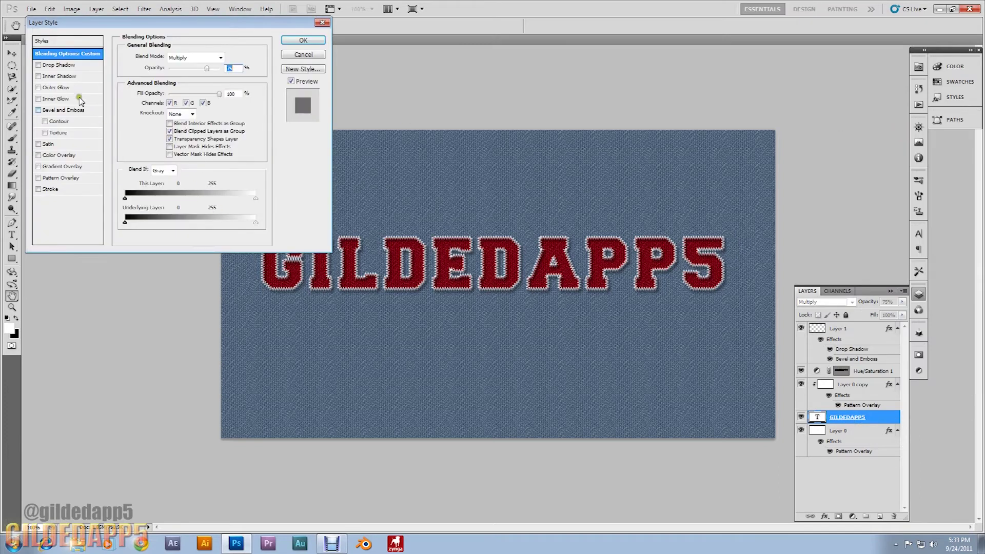
{"action": "left_click", "coordinate": [38, 99]}
{"action": "left_click", "coordinate": [55, 99]}
{"action": "left_click", "coordinate": [147, 92]}
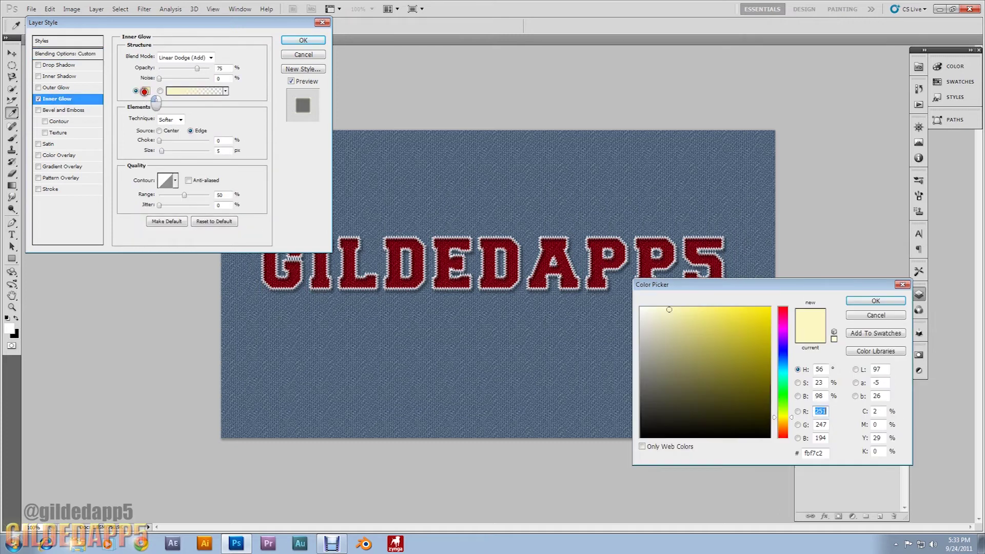
{"action": "left_click_drag", "start_coordinate": [734, 330], "coordinate": [646, 454]}
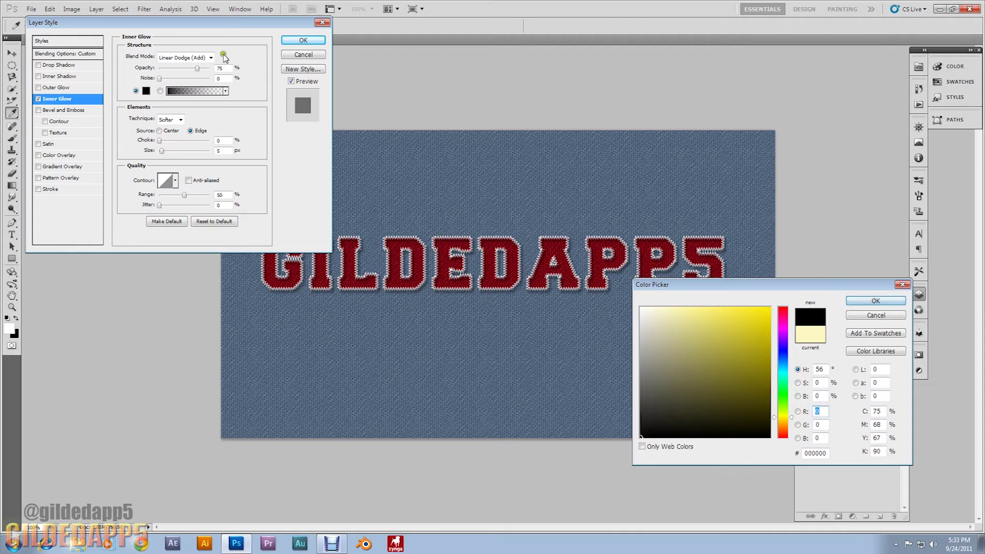
{"action": "left_click", "coordinate": [875, 301]}
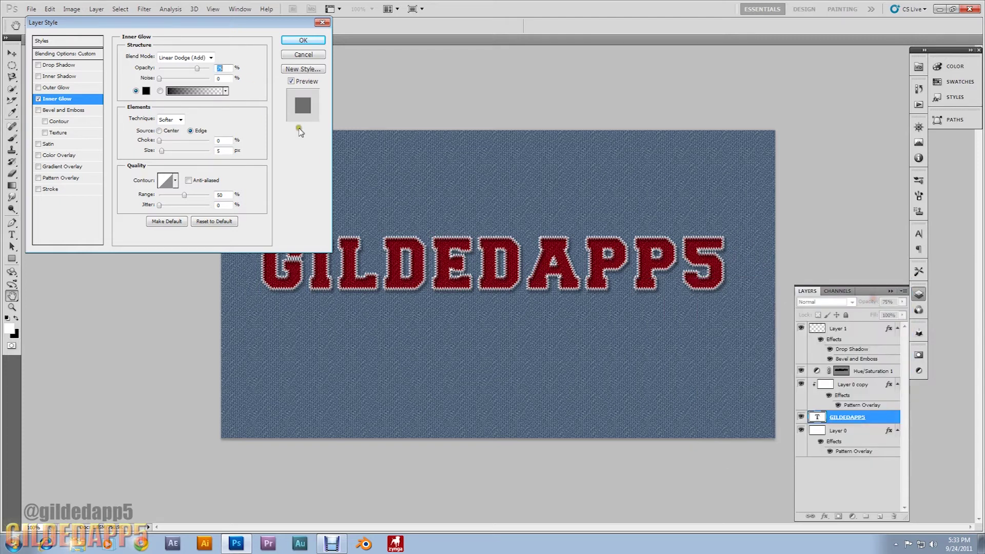
Set the glow to Linear Burn, 16 px size, slightly lower opacity, and apply it.
{"action": "left_click", "coordinate": [211, 58]}
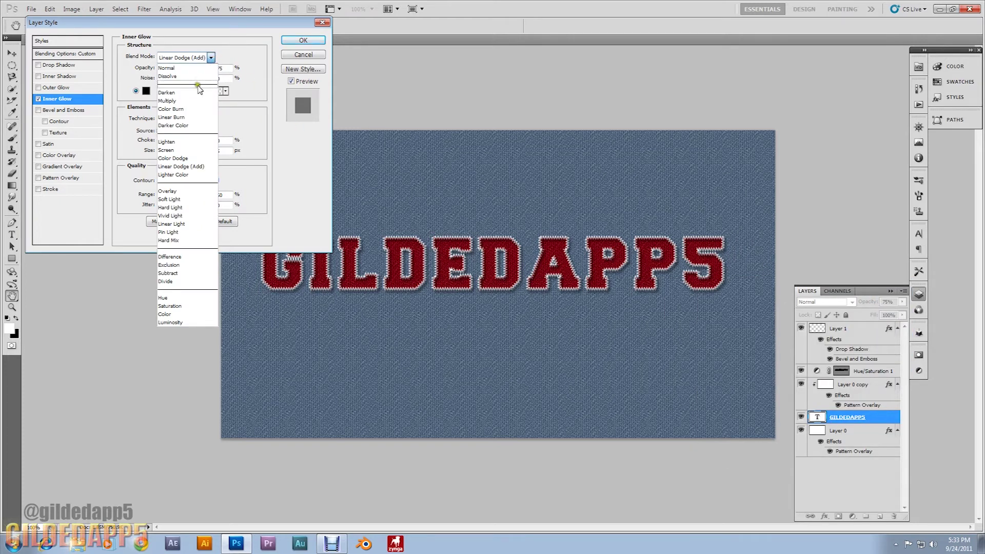
{"action": "left_click", "coordinate": [194, 117]}
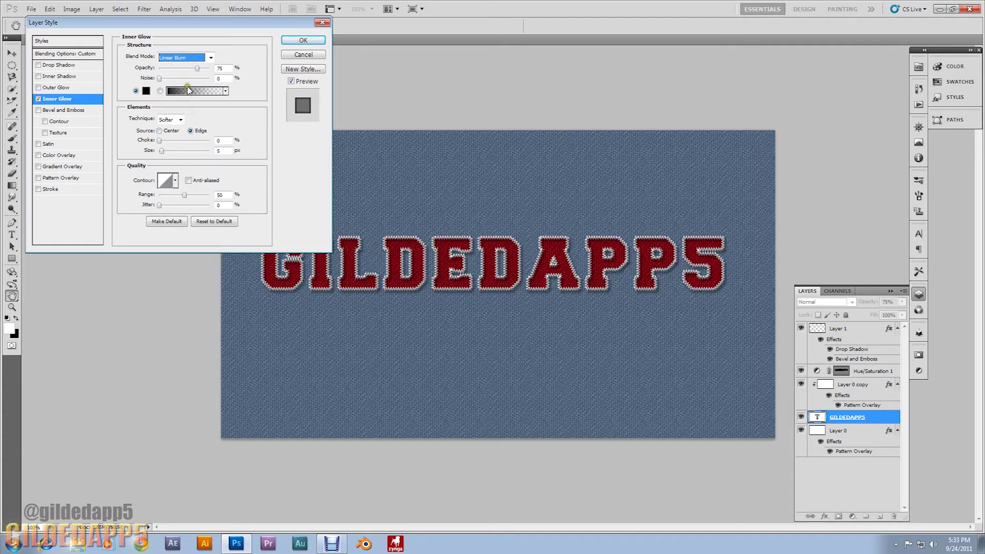
{"action": "left_click_drag", "start_coordinate": [162, 153], "coordinate": [165, 153]}
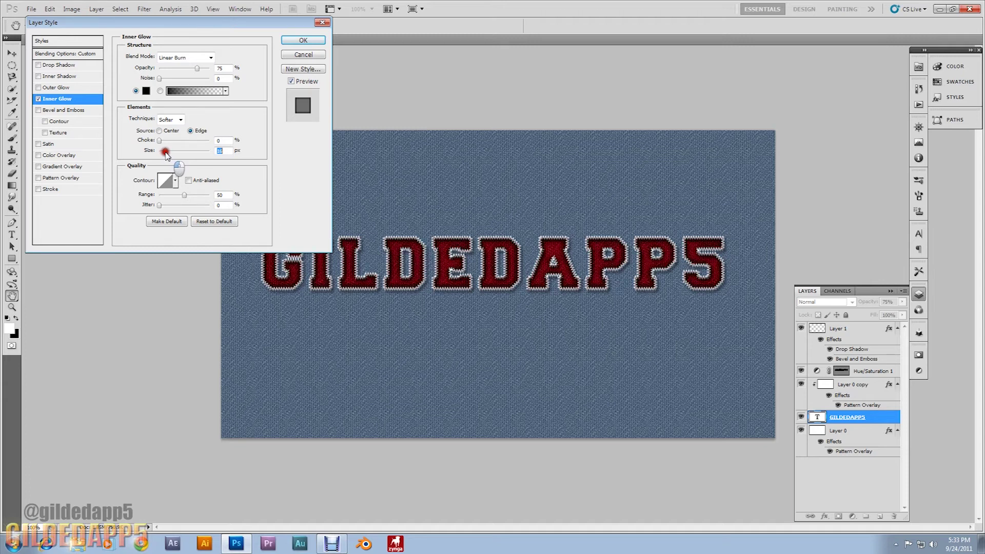
{"action": "left_click_drag", "start_coordinate": [195, 70], "coordinate": [174, 75]}
{"action": "left_click", "coordinate": [206, 76]}
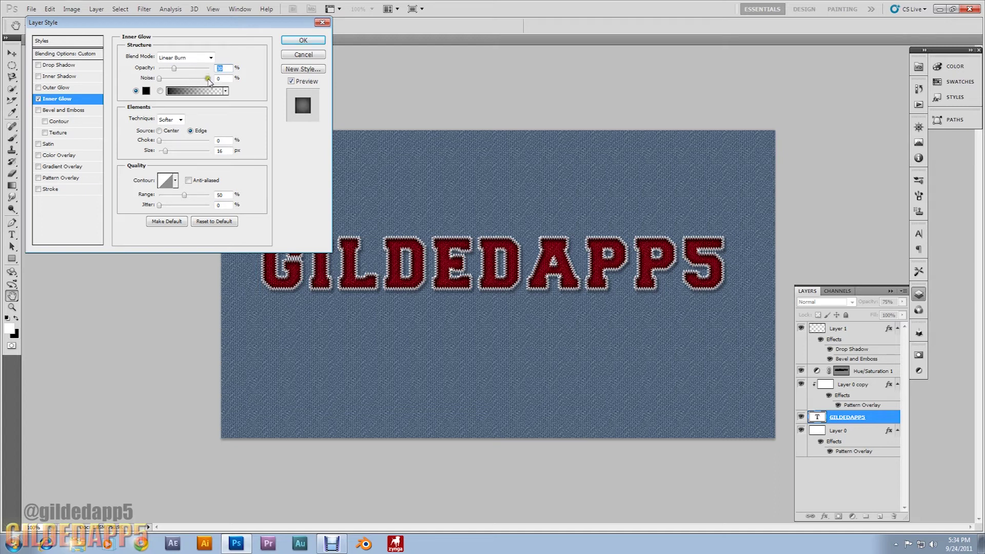
{"action": "left_click", "coordinate": [306, 40]}
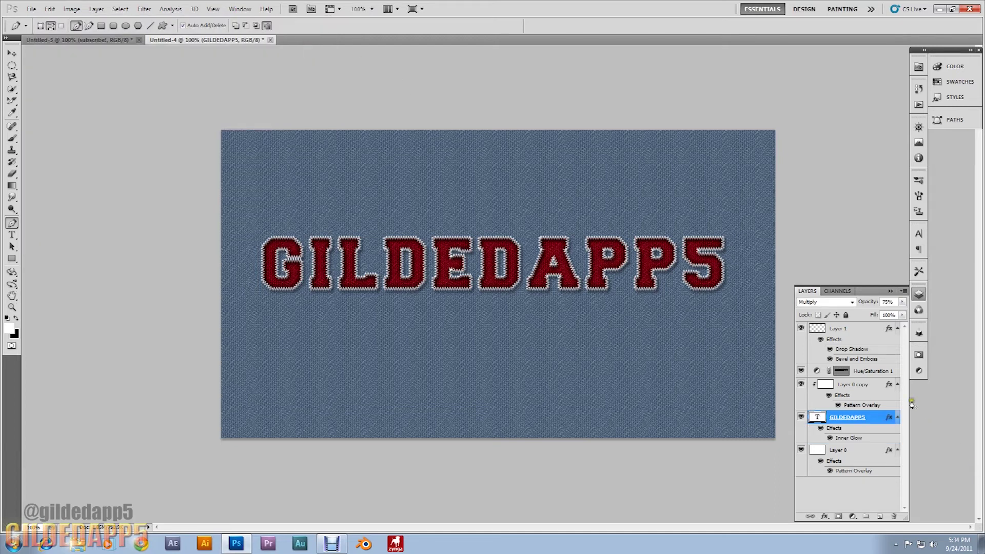
Add a new empty layer above Layer 0 and ready the Gradient tool with black foreground.
{"action": "left_click", "coordinate": [877, 398]}
{"action": "left_click", "coordinate": [844, 450]}
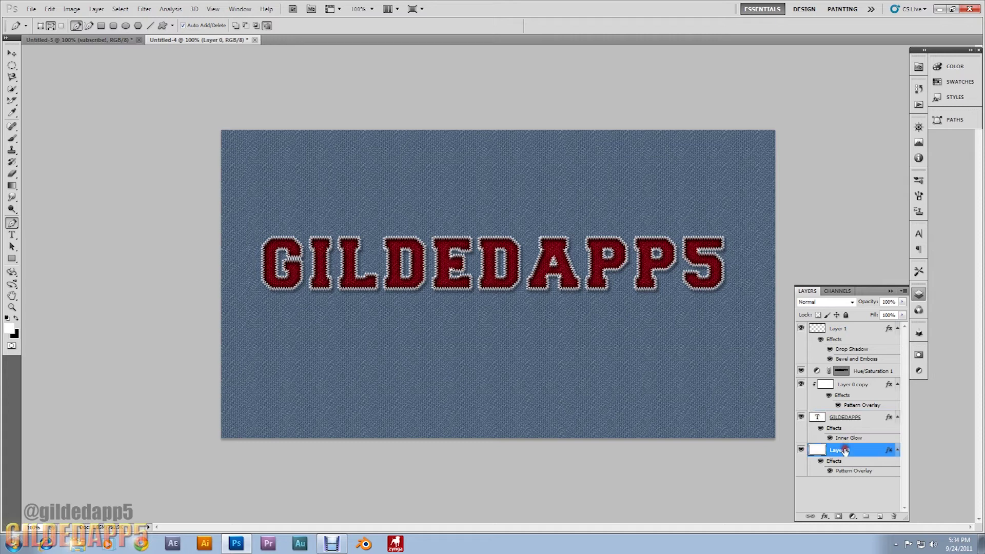
{"action": "left_click", "coordinate": [880, 516]}
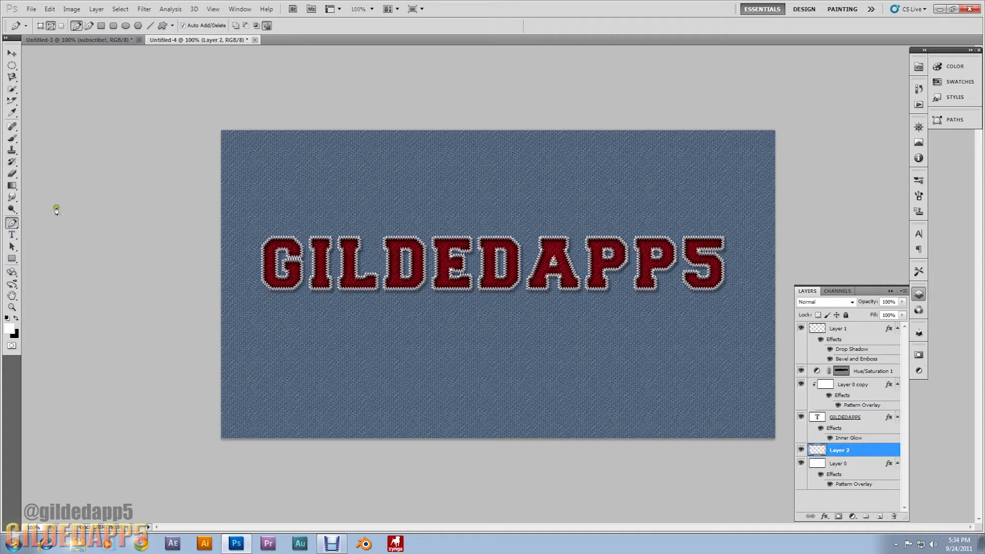
{"action": "left_click", "coordinate": [12, 185]}
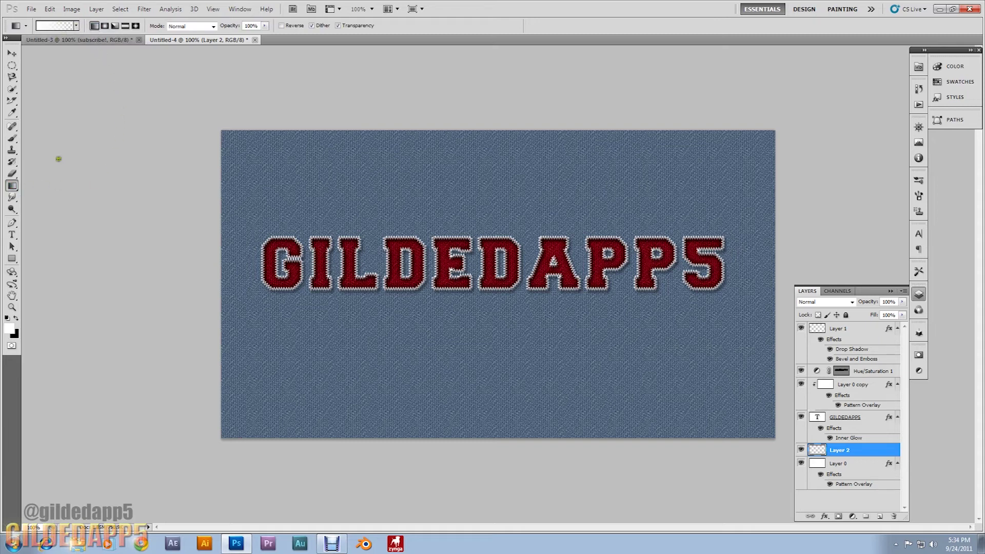
{"action": "left_click", "coordinate": [16, 318]}
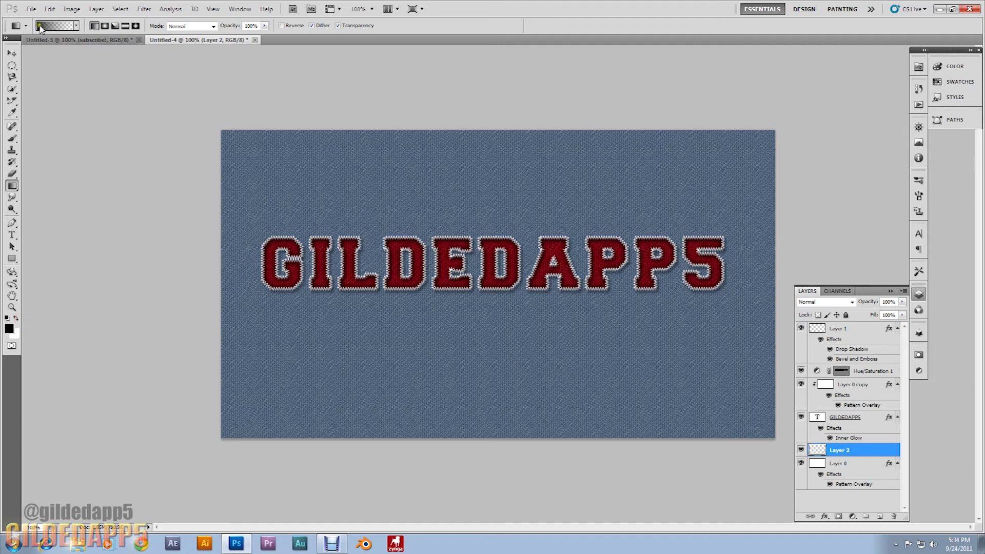
Drag black gradients inward from the left, top, right and bottom edges of the banner.
{"action": "left_click_drag", "start_coordinate": [200, 270], "coordinate": [249, 266]}
{"action": "left_click_drag", "start_coordinate": [196, 262], "coordinate": [262, 266]}
{"action": "left_click_drag", "start_coordinate": [211, 253], "coordinate": [238, 254]}
{"action": "left_click_drag", "start_coordinate": [389, 109], "coordinate": [389, 161]}
{"action": "left_click_drag", "start_coordinate": [391, 103], "coordinate": [405, 133]}
{"action": "left_click_drag", "start_coordinate": [798, 233], "coordinate": [782, 234]}
{"action": "left_click_drag", "start_coordinate": [787, 230], "coordinate": [759, 237]}
{"action": "left_click_drag", "start_coordinate": [784, 232], "coordinate": [750, 234]}
{"action": "left_click_drag", "start_coordinate": [516, 459], "coordinate": [515, 407]}
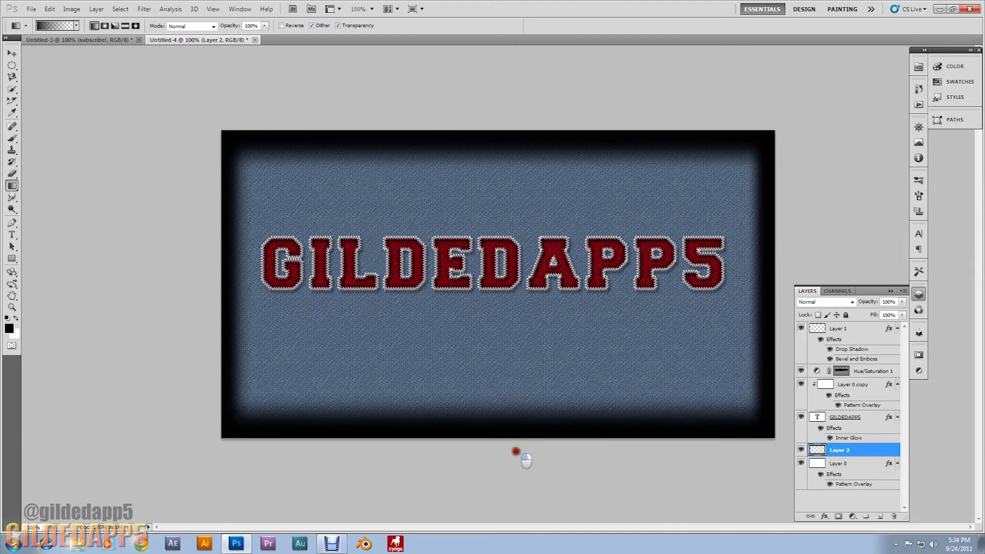
{"action": "mouse_move", "coordinate": [505, 457]}
{"action": "left_mouse_down"}
{"action": "mouse_move", "coordinate": [508, 412]}
{"action": "mouse_move", "coordinate": [518, 417]}
{"action": "mouse_move", "coordinate": [506, 403]}
{"action": "mouse_move", "coordinate": [505, 411]}
{"action": "left_mouse_up"}
{"action": "left_click_drag", "start_coordinate": [208, 277], "coordinate": [226, 277]}
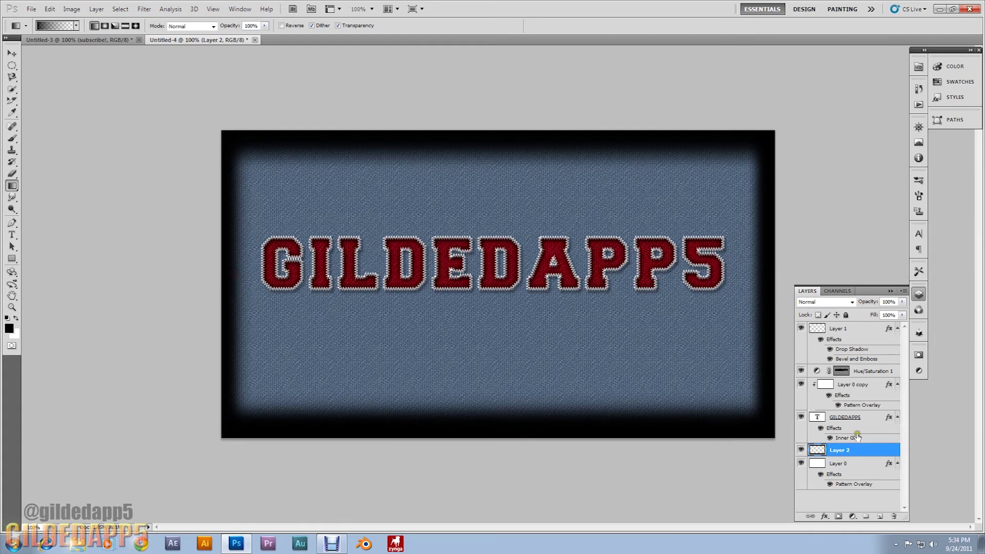
Set Layer 2's blend mode to Linear Burn and its opacity to 20%.
{"action": "left_click", "coordinate": [852, 302]}
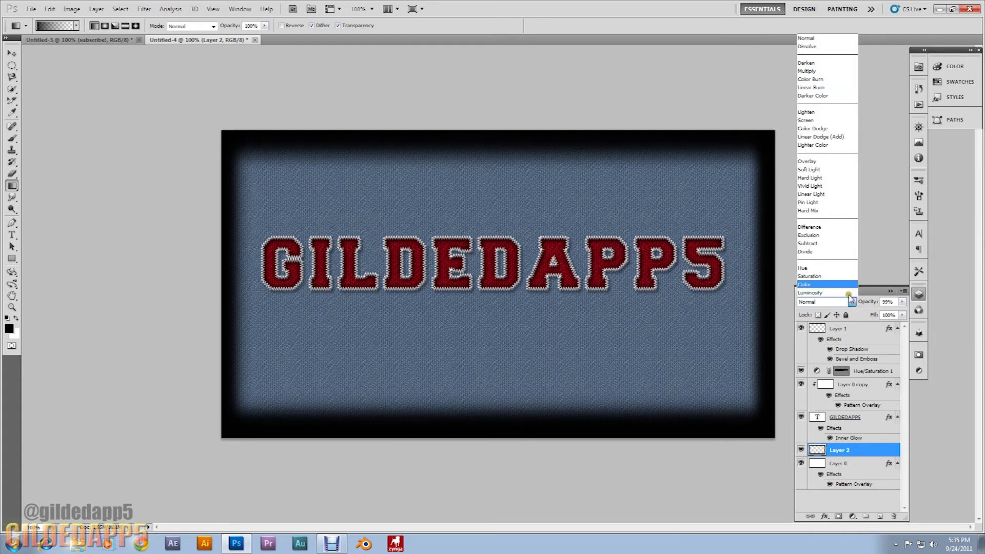
{"action": "left_click", "coordinate": [820, 87]}
{"action": "left_click", "coordinate": [902, 302]}
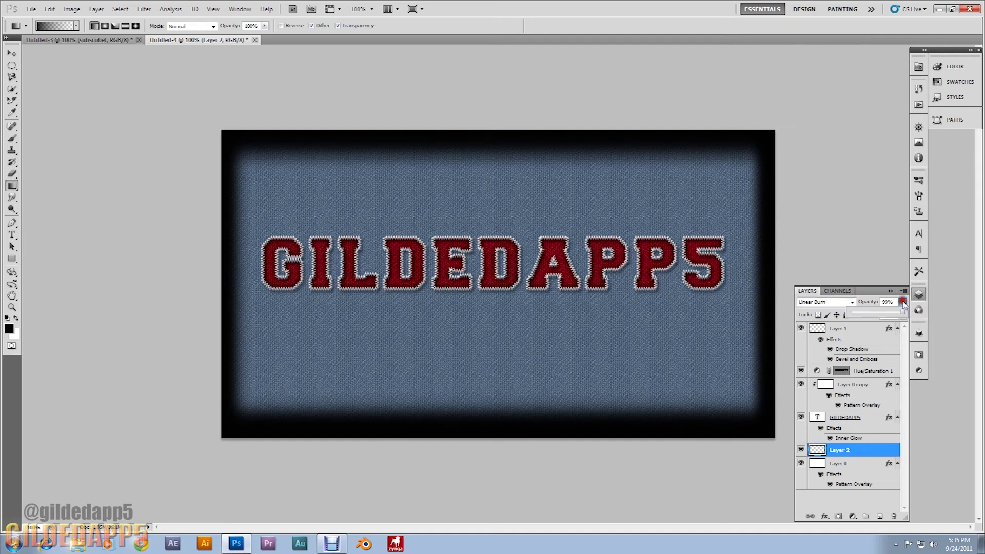
{"action": "left_click_drag", "start_coordinate": [902, 314], "coordinate": [862, 318]}
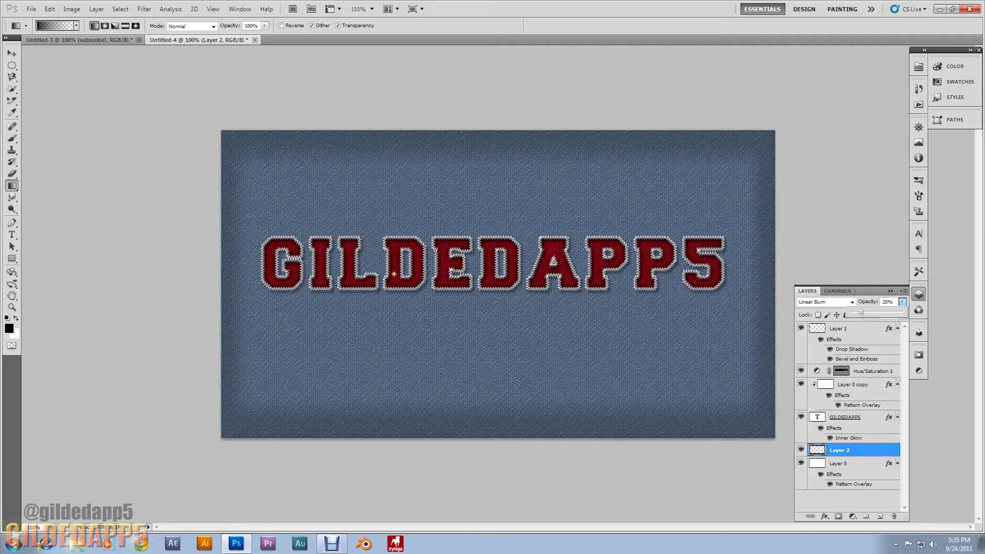
{"action": "left_click", "coordinate": [11, 53]}
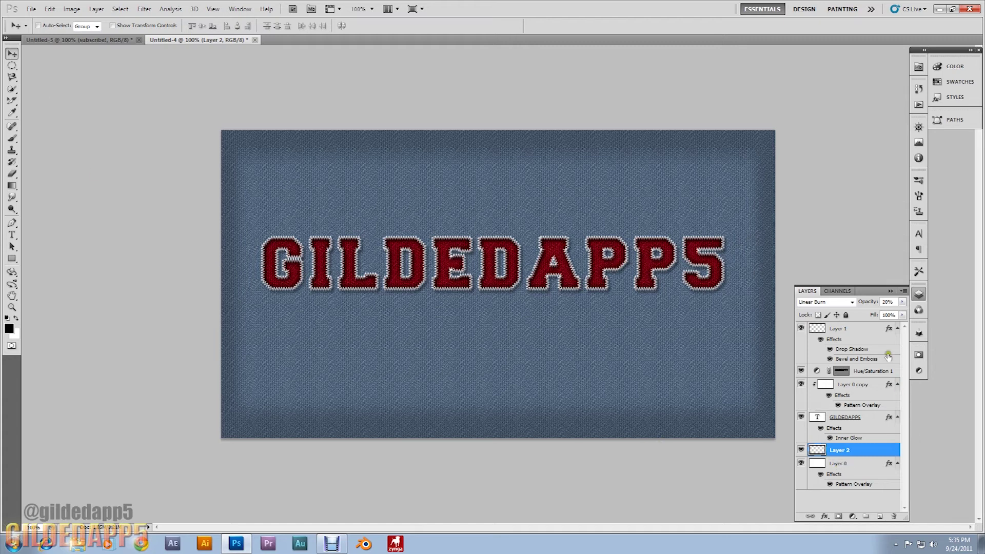
On Layer 1 with white foreground, draw a Pen path curving from lower-left to the right edge.
{"action": "left_click", "coordinate": [846, 332]}
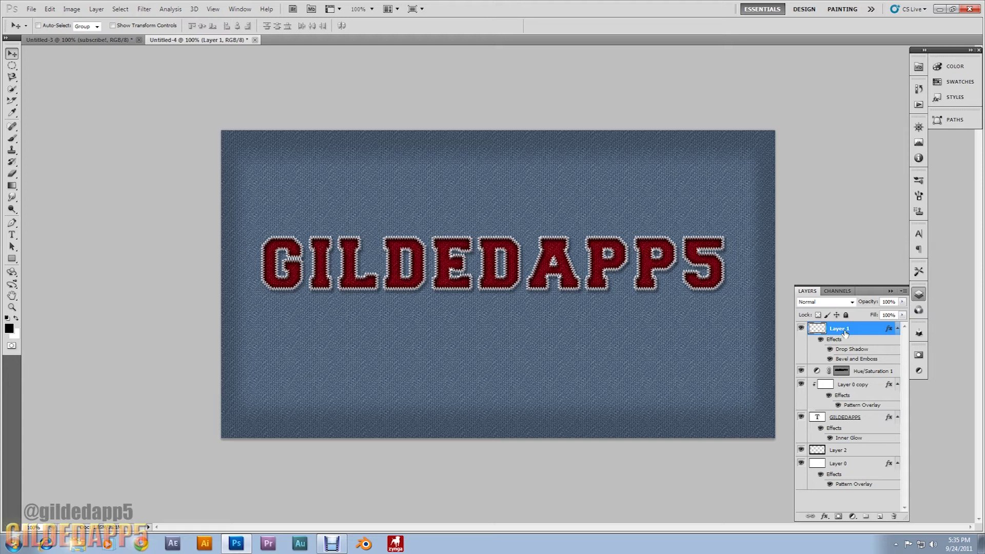
{"action": "left_click", "coordinate": [12, 222]}
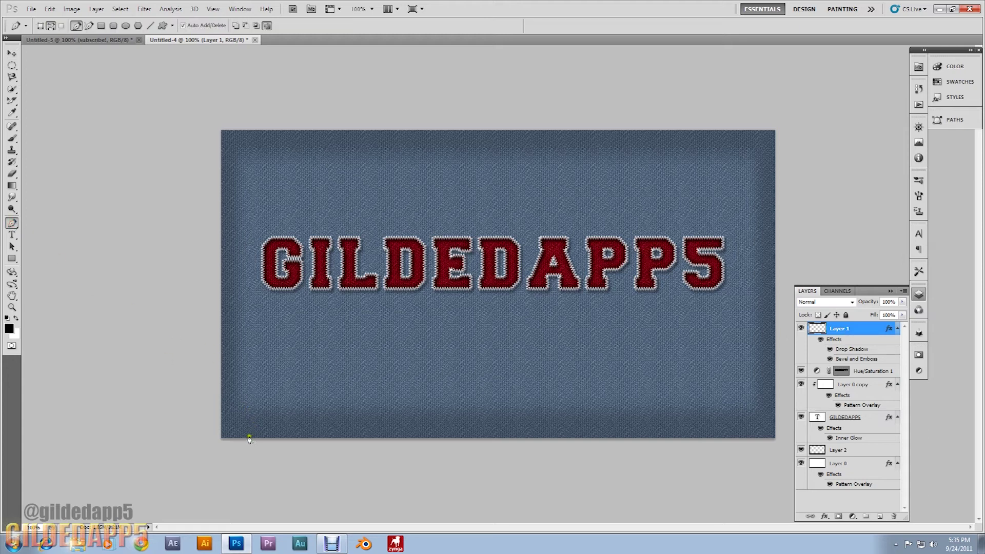
{"action": "left_click", "coordinate": [16, 318]}
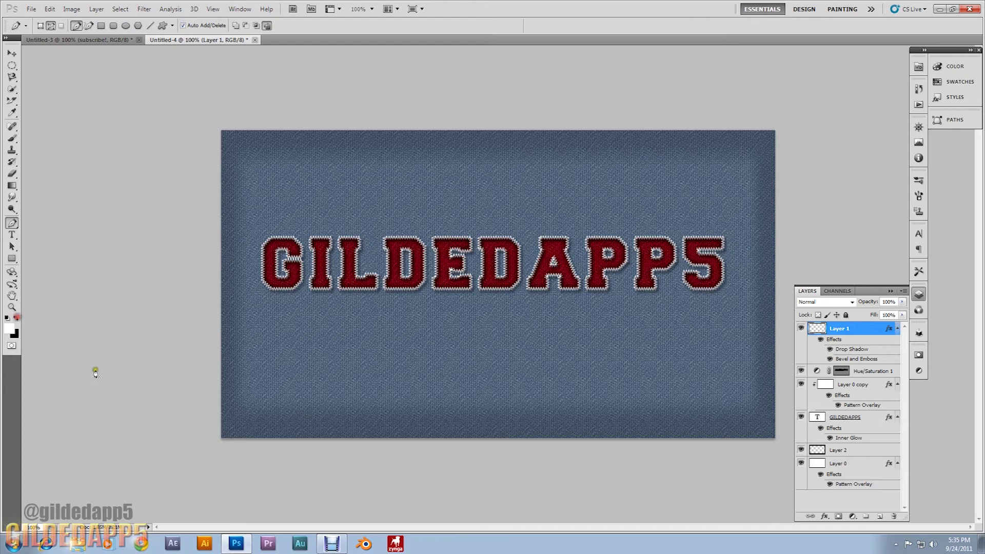
{"action": "left_click", "coordinate": [247, 438]}
{"action": "left_click_drag", "start_coordinate": [477, 358], "coordinate": [535, 385]}
{"action": "left_click", "coordinate": [775, 298]}
{"action": "left_click_drag", "start_coordinate": [774, 299], "coordinate": [767, 280]}
Set the Brush tool's tip size to 8 px.
{"action": "left_click", "coordinate": [12, 139]}
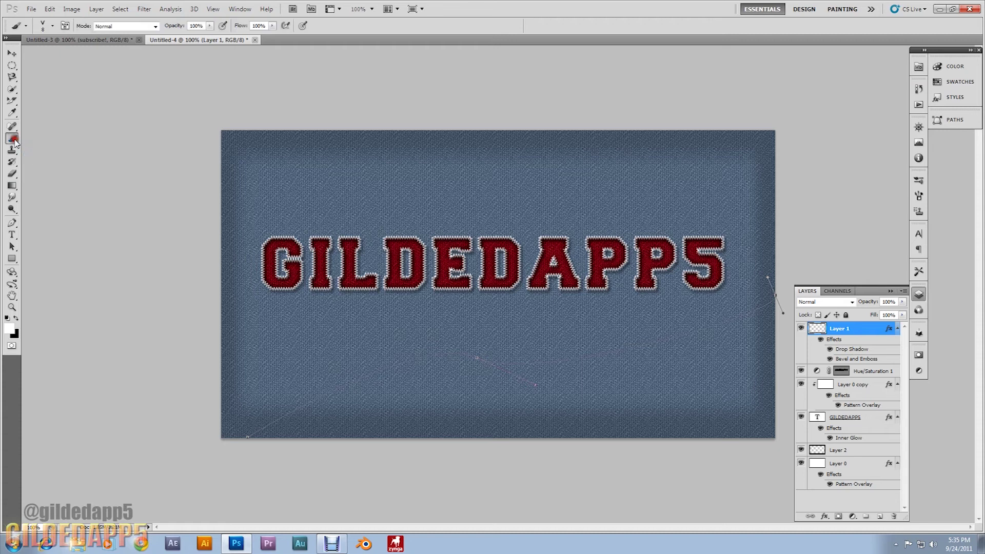
{"action": "left_click", "coordinate": [52, 25]}
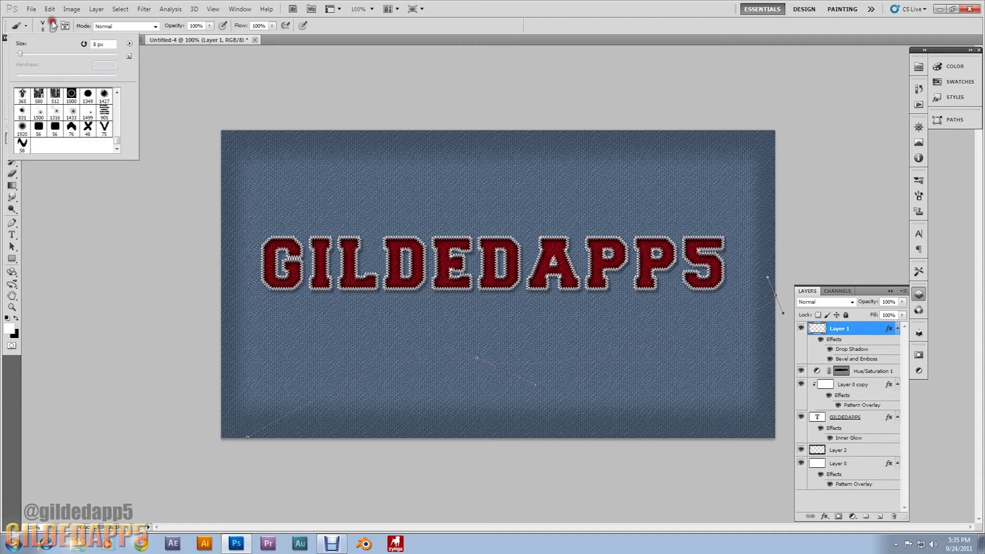
{"action": "left_click", "coordinate": [88, 128]}
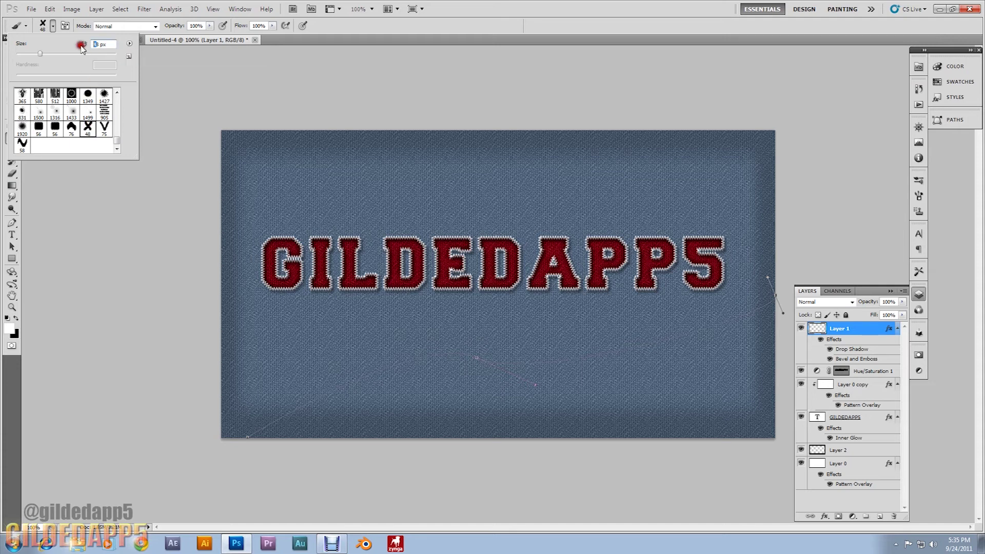
{"action": "type", "text": "8"}
{"action": "key", "text": "Return"}
{"action": "left_click", "coordinate": [130, 211]}
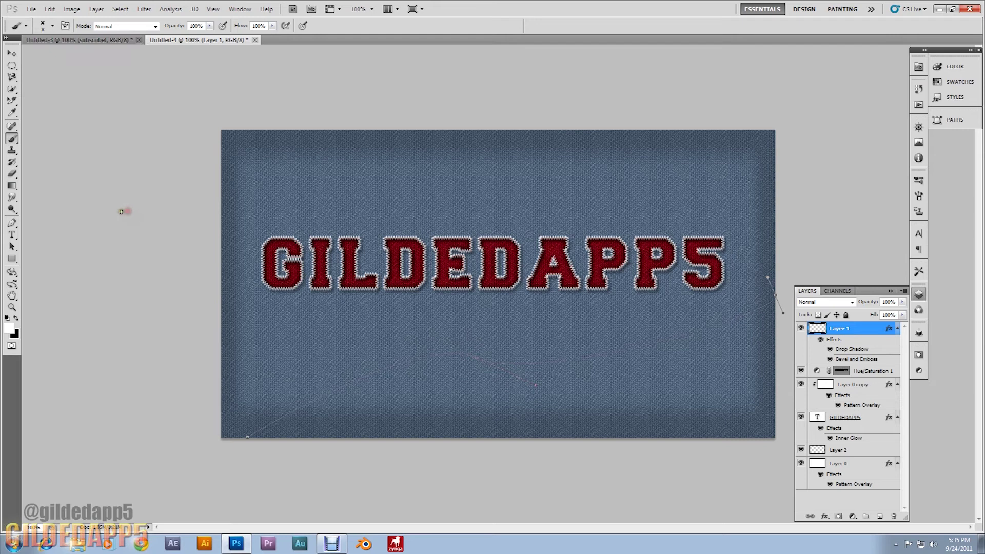
Stroke the curved path with the brush to create the stitched seam.
{"action": "left_click", "coordinate": [12, 224]}
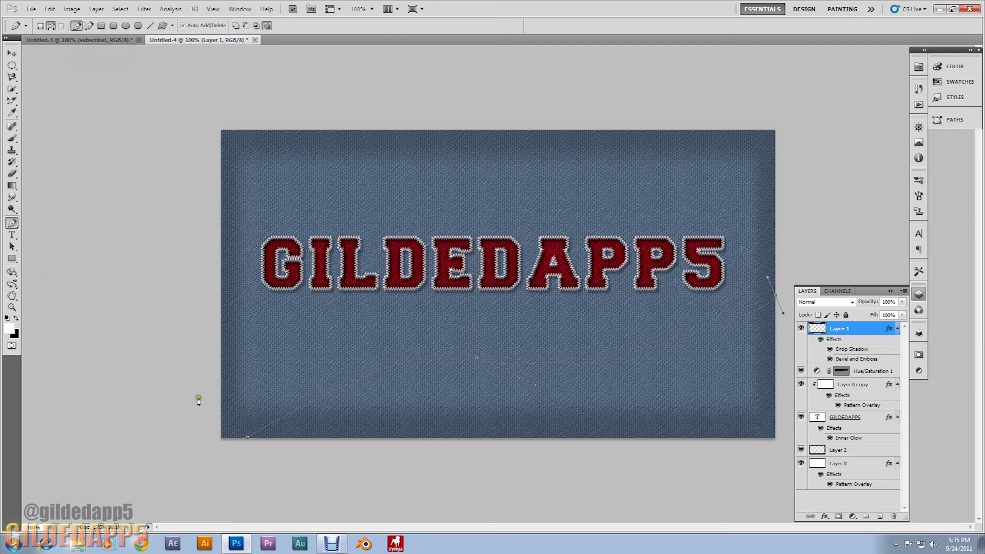
{"action": "right_click", "coordinate": [284, 416]}
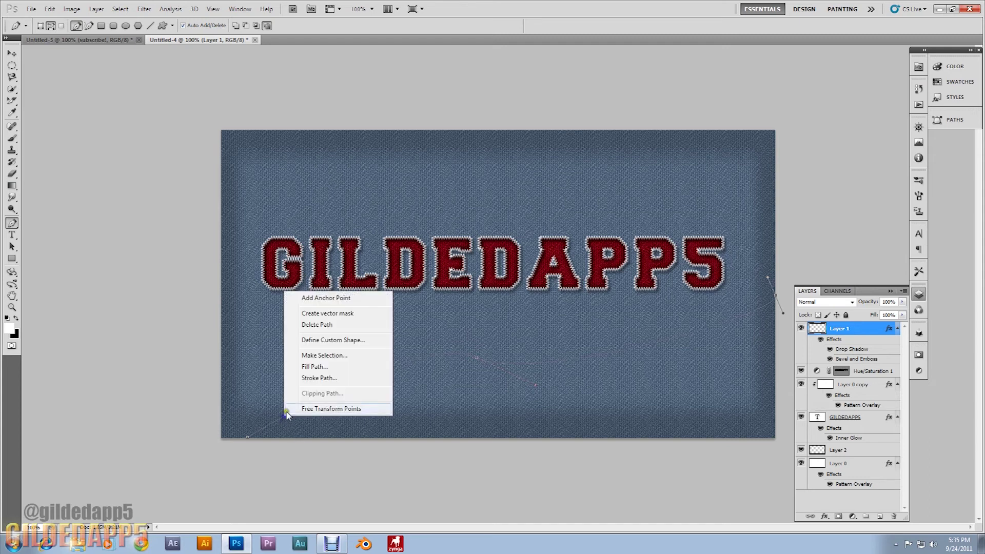
{"action": "left_click", "coordinate": [319, 379]}
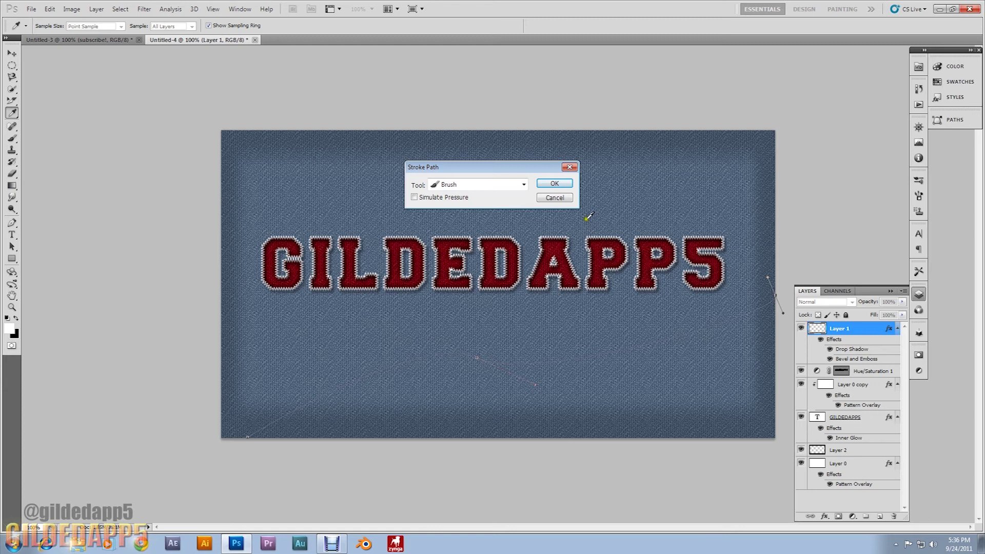
{"action": "left_click", "coordinate": [555, 184]}
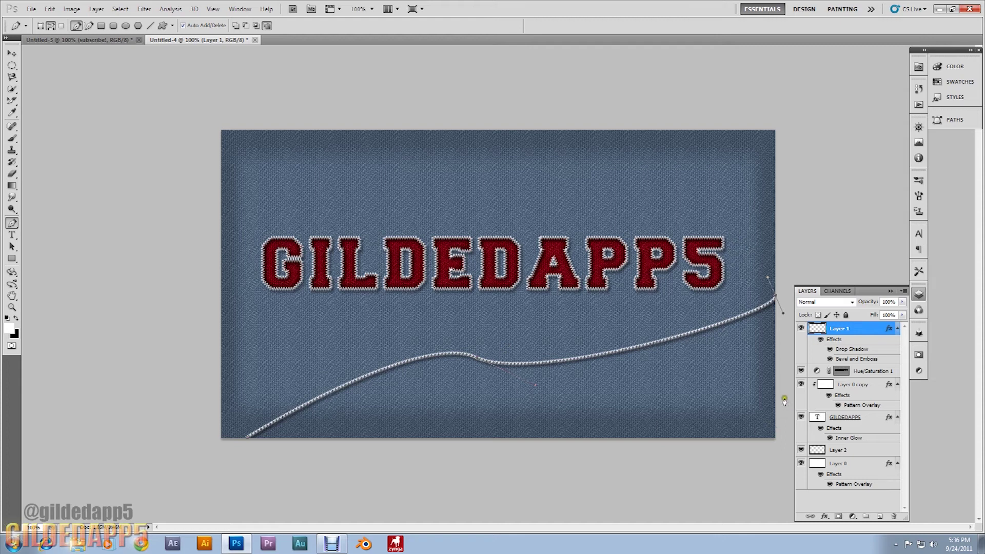
Extend the path down and leftward beneath the banner, undoing the last segment.
{"action": "left_click", "coordinate": [789, 371]}
{"action": "left_click", "coordinate": [786, 442]}
{"action": "left_click_drag", "start_coordinate": [762, 470], "coordinate": [756, 470]}
{"action": "left_click", "coordinate": [645, 468]}
{"action": "left_click", "coordinate": [483, 466]}
{"action": "left_click", "coordinate": [372, 466]}
{"action": "left_click", "coordinate": [311, 458]}
{"action": "left_click", "coordinate": [260, 458]}
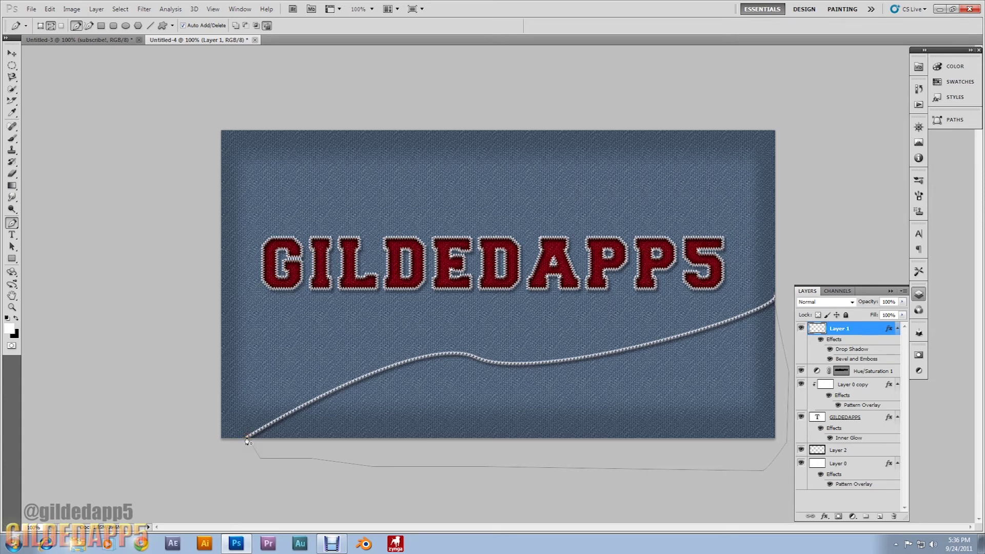
{"action": "left_click", "coordinate": [50, 9]}
{"action": "left_click", "coordinate": [64, 18]}
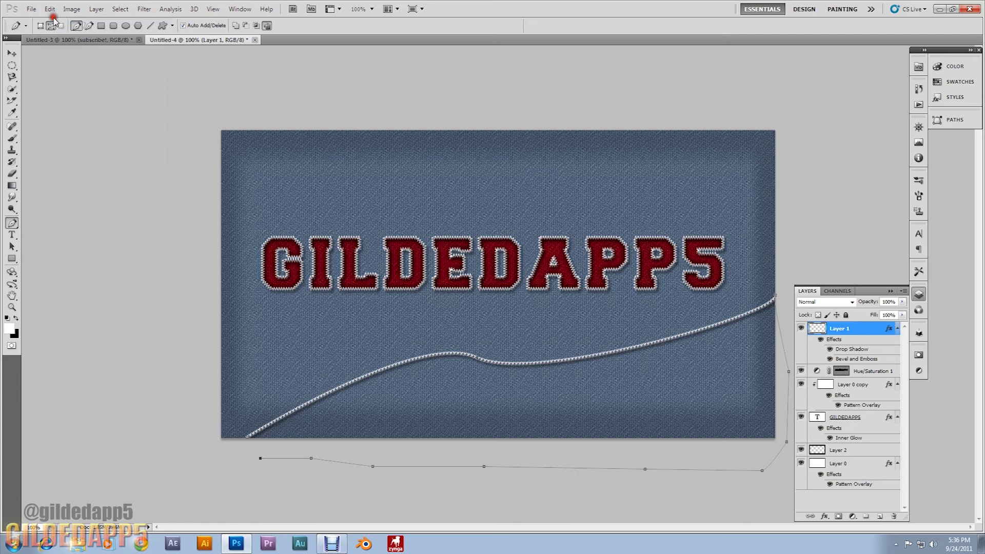
Duplicate Layer 0 as Layer 0 copy 2.
{"action": "left_click", "coordinate": [843, 464]}
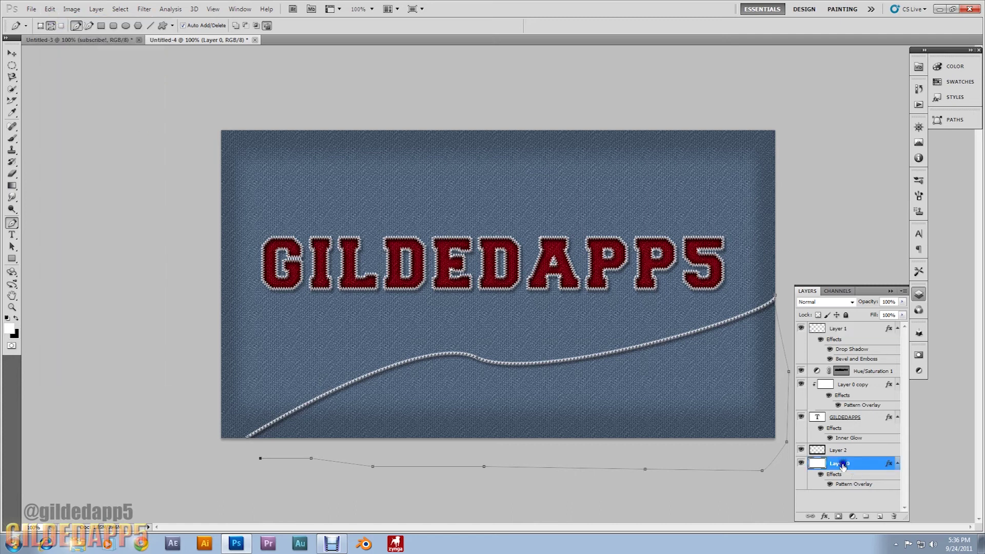
{"action": "right_click", "coordinate": [842, 465]}
{"action": "left_click", "coordinate": [892, 249]}
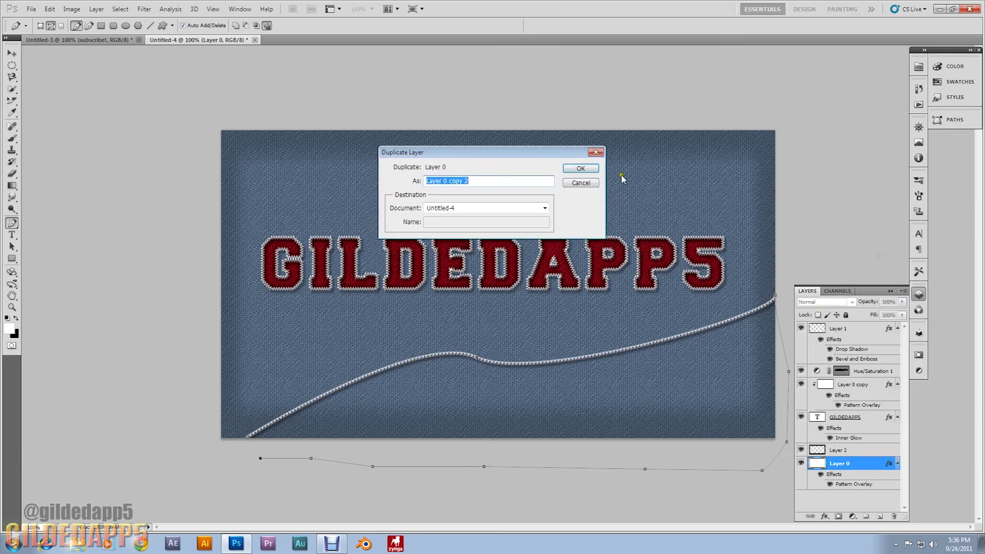
{"action": "left_click", "coordinate": [579, 168]}
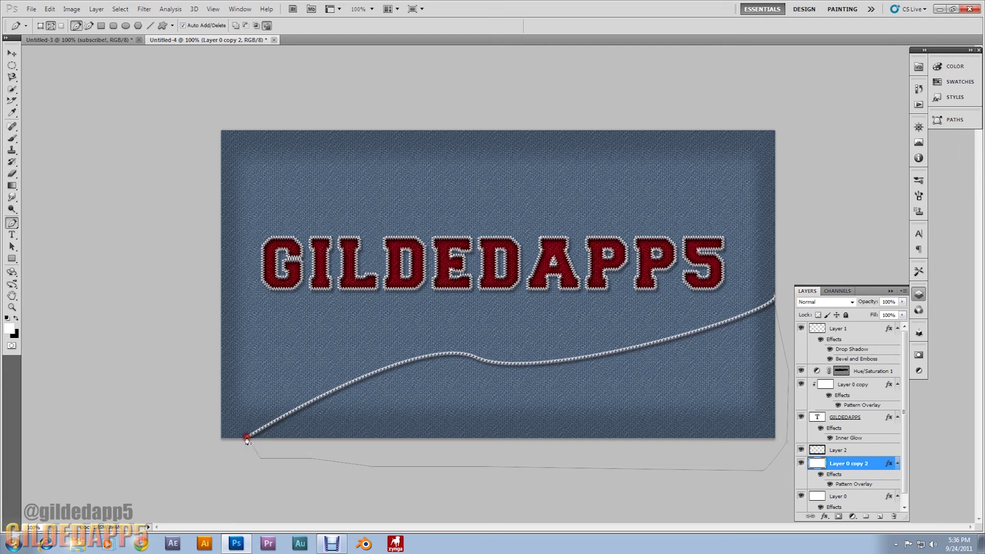
Convert the closed wave path into a selection with 0 px feather radius.
{"action": "left_click", "coordinate": [11, 52]}
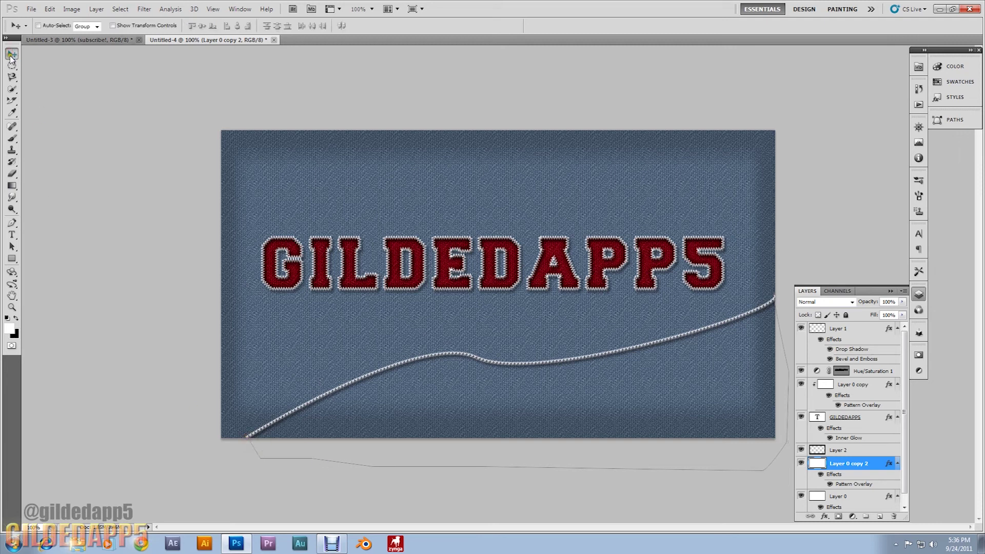
{"action": "left_click", "coordinate": [11, 223]}
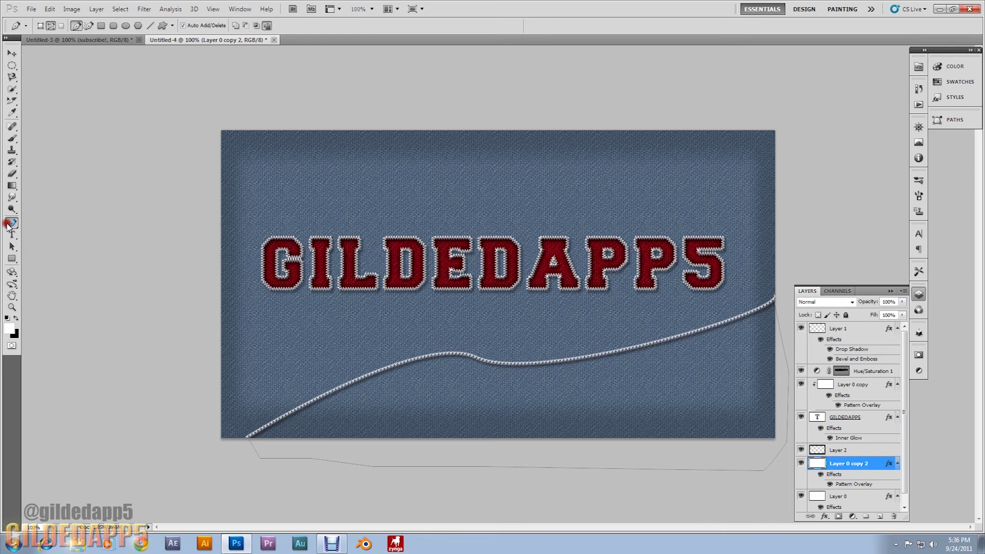
{"action": "right_click", "coordinate": [258, 456]}
{"action": "left_click", "coordinate": [248, 450]}
{"action": "left_click", "coordinate": [50, 8]}
{"action": "left_click", "coordinate": [58, 38]}
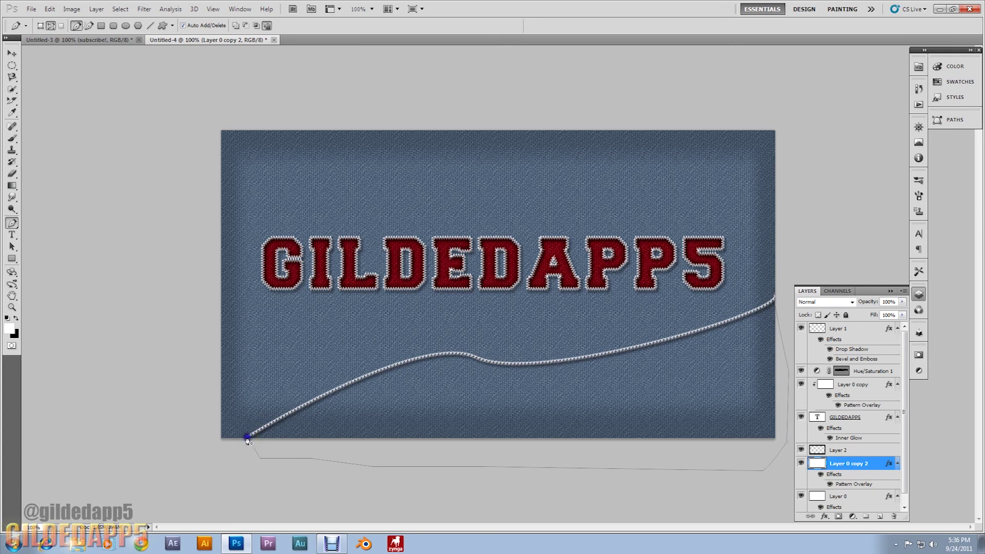
{"action": "right_click", "coordinate": [248, 440]}
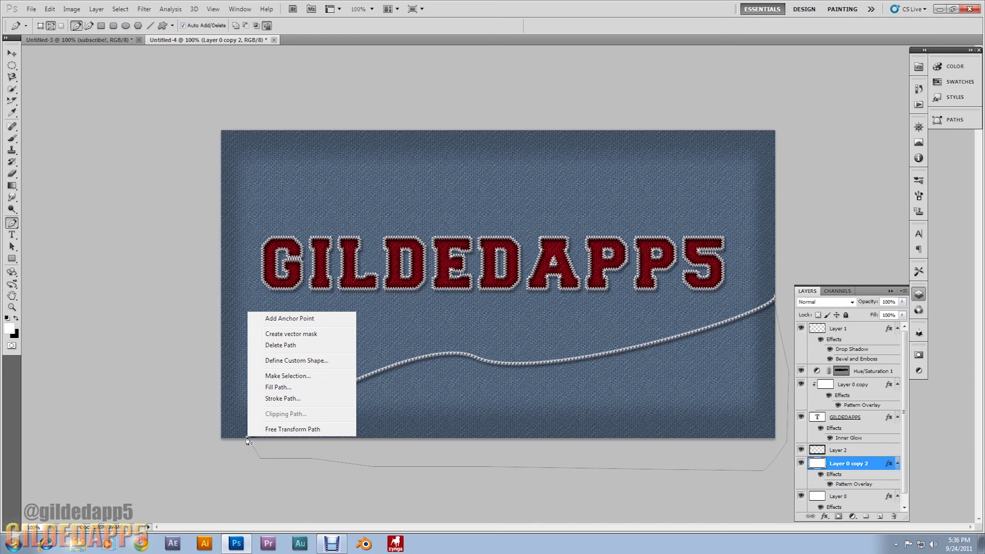
{"action": "left_click", "coordinate": [279, 375]}
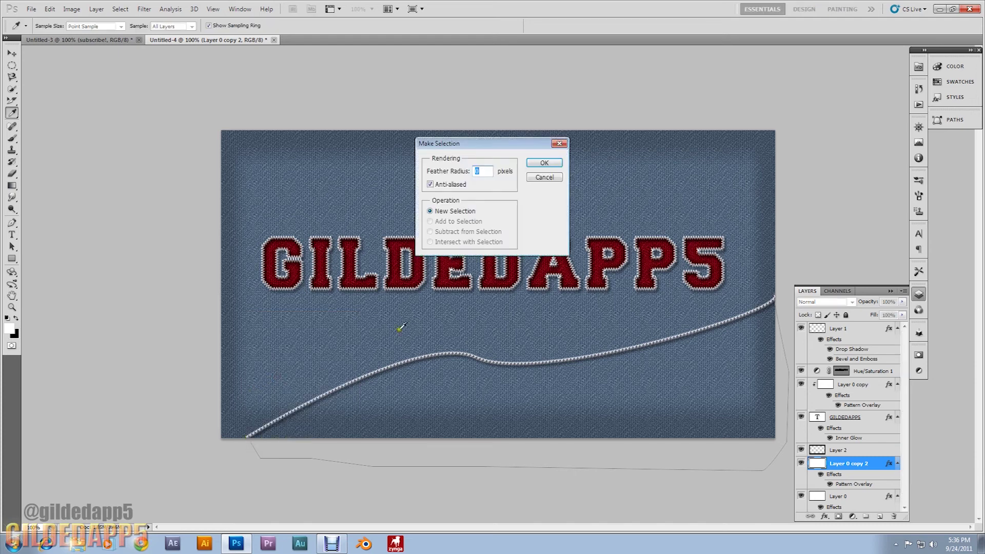
{"action": "left_click", "coordinate": [543, 165]}
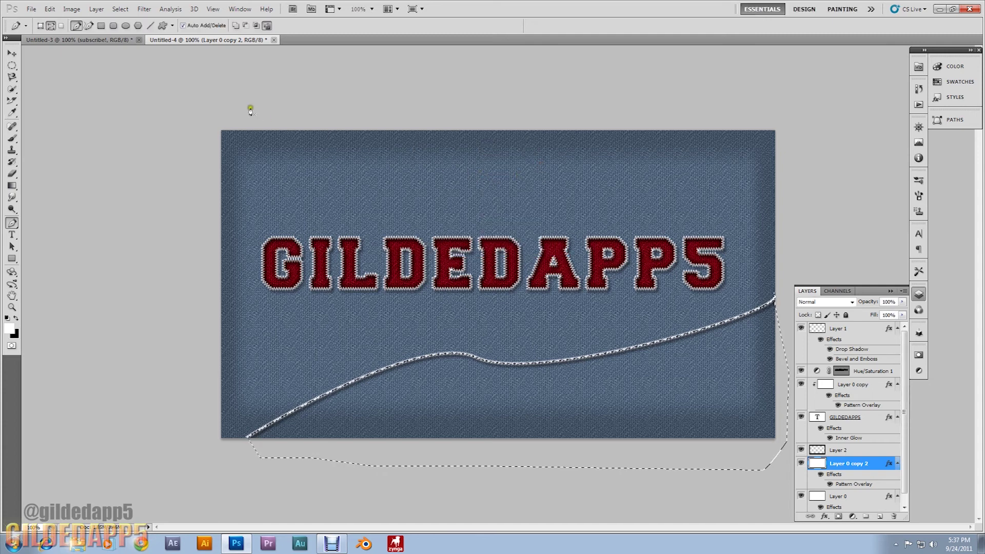
With the Move tool, shift the selection down under the seam, then deselect with Ctrl+D.
{"action": "left_click", "coordinate": [12, 52]}
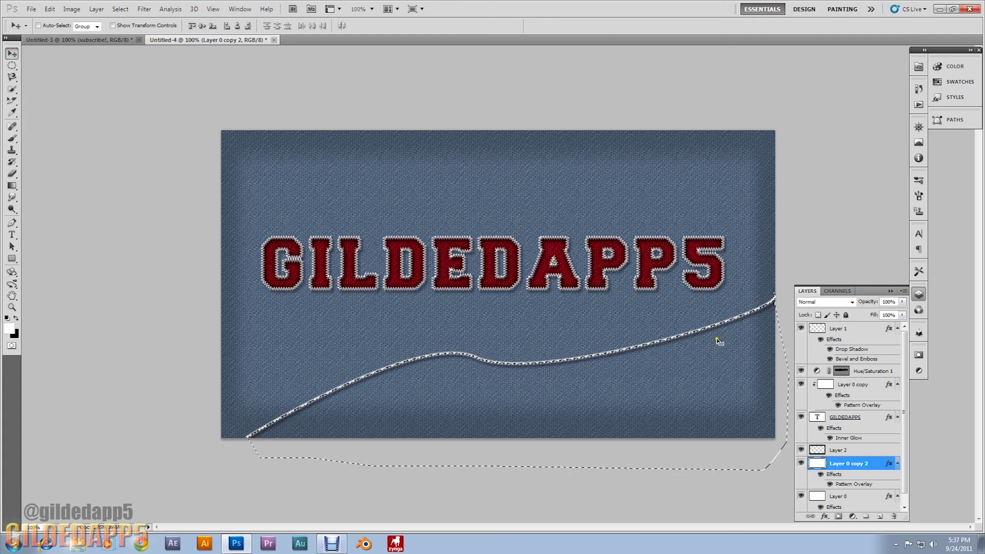
{"action": "left_click_drag", "start_coordinate": [704, 370], "coordinate": [697, 418]}
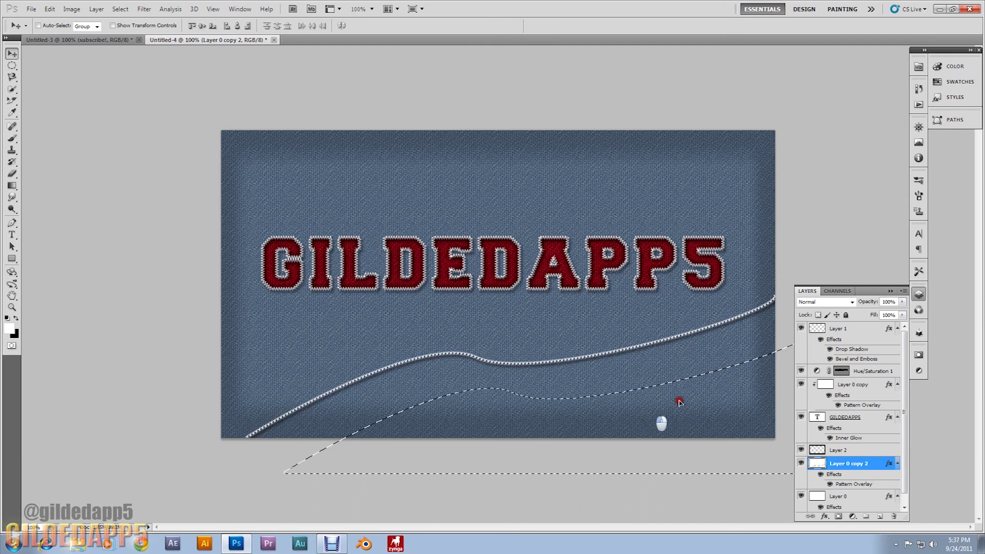
{"action": "left_click_drag", "start_coordinate": [690, 402], "coordinate": [666, 407]}
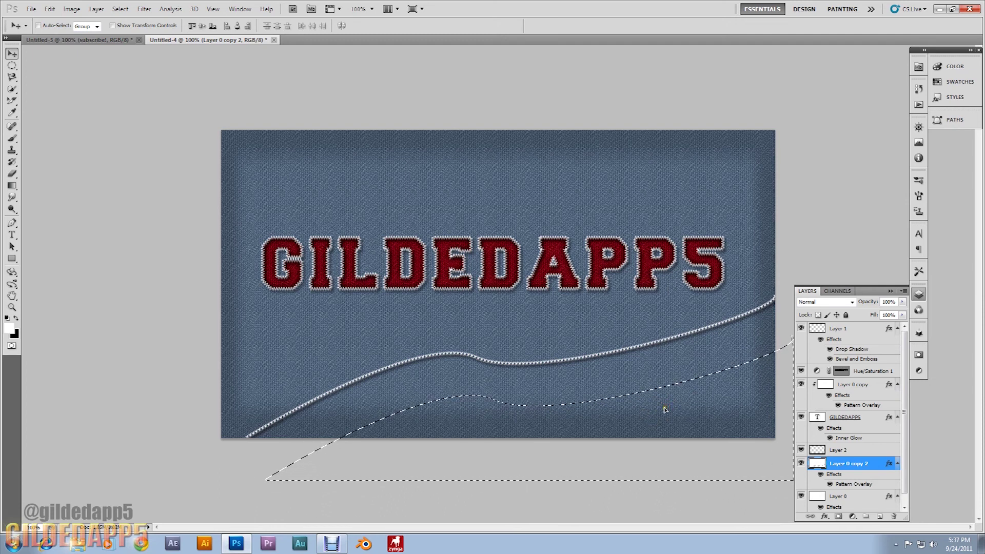
{"action": "key", "text": "ctrl+d"}
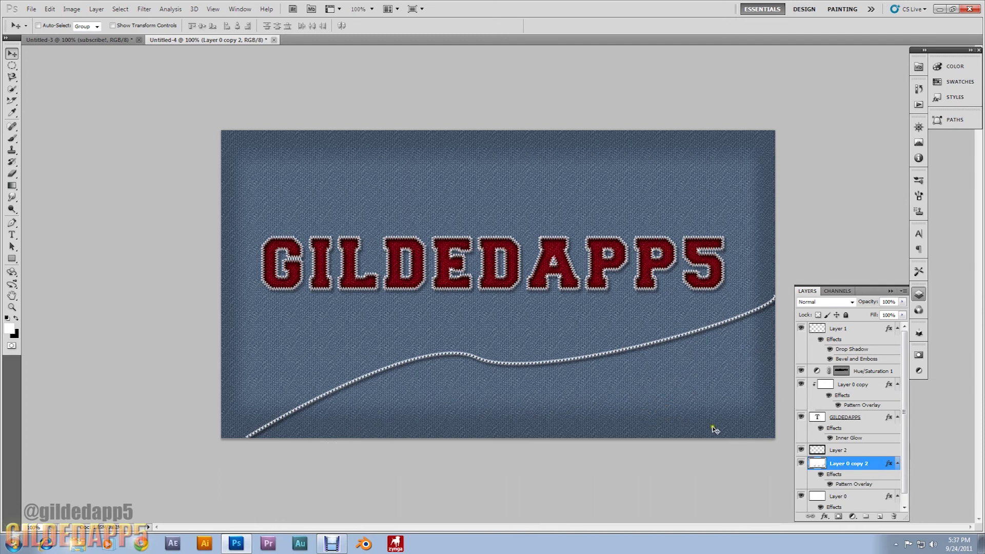
Add a Hue/Saturation adjustment above Layer 0 with Hue +144 and Saturation +75.
{"action": "left_click", "coordinate": [839, 500]}
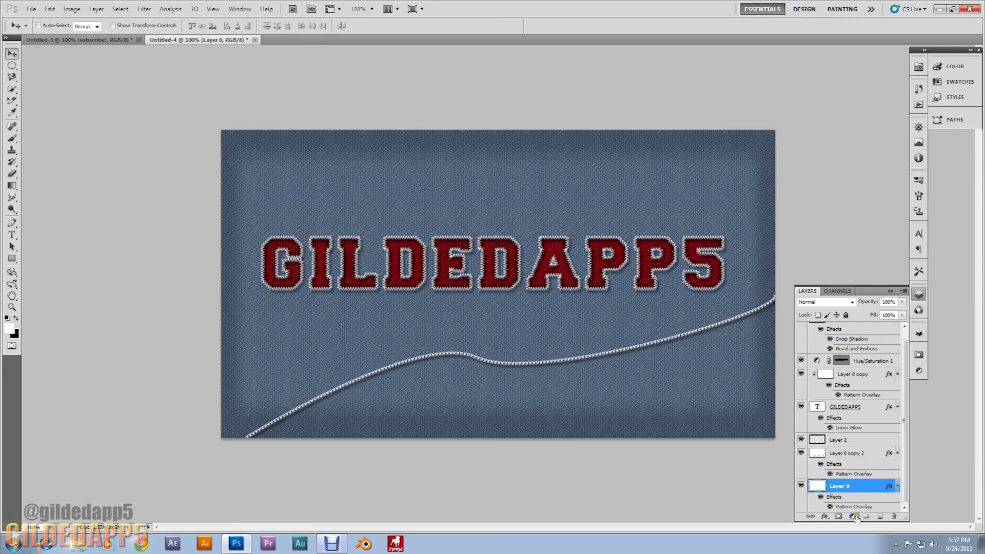
{"action": "left_click", "coordinate": [853, 516]}
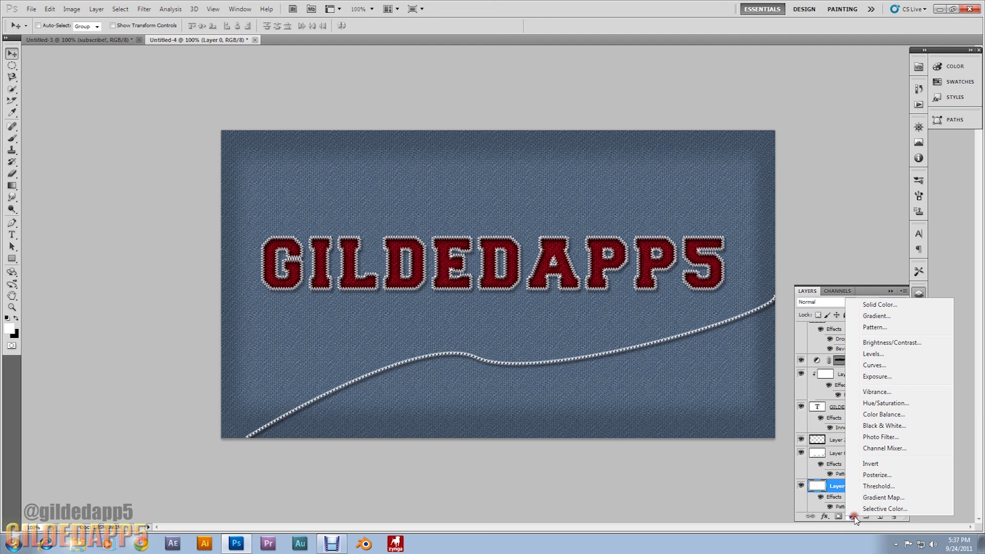
{"action": "left_click", "coordinate": [880, 403]}
{"action": "left_click_drag", "start_coordinate": [854, 406], "coordinate": [896, 413]}
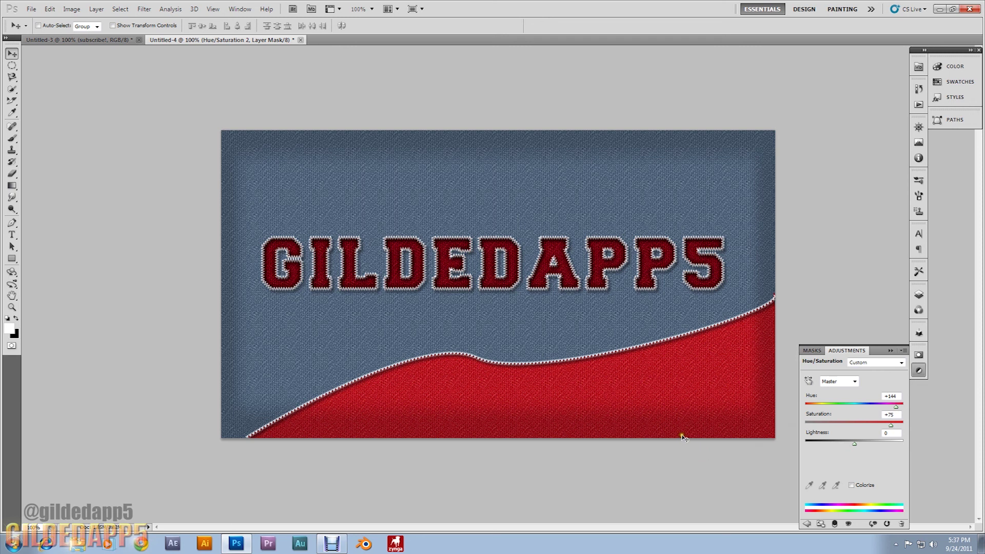
{"action": "left_click", "coordinate": [919, 295]}
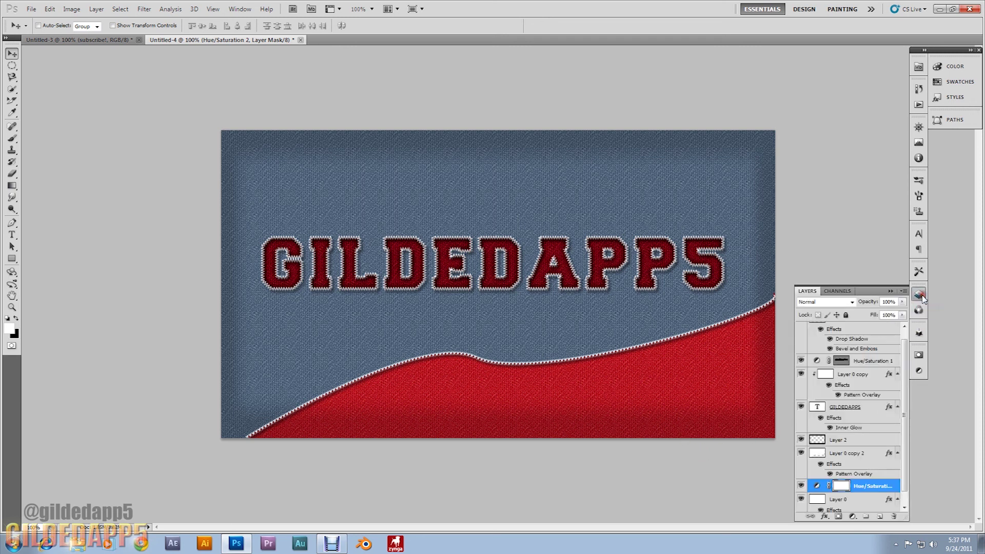
{"action": "left_click", "coordinate": [843, 442]}
{"action": "right_click", "coordinate": [841, 441]}
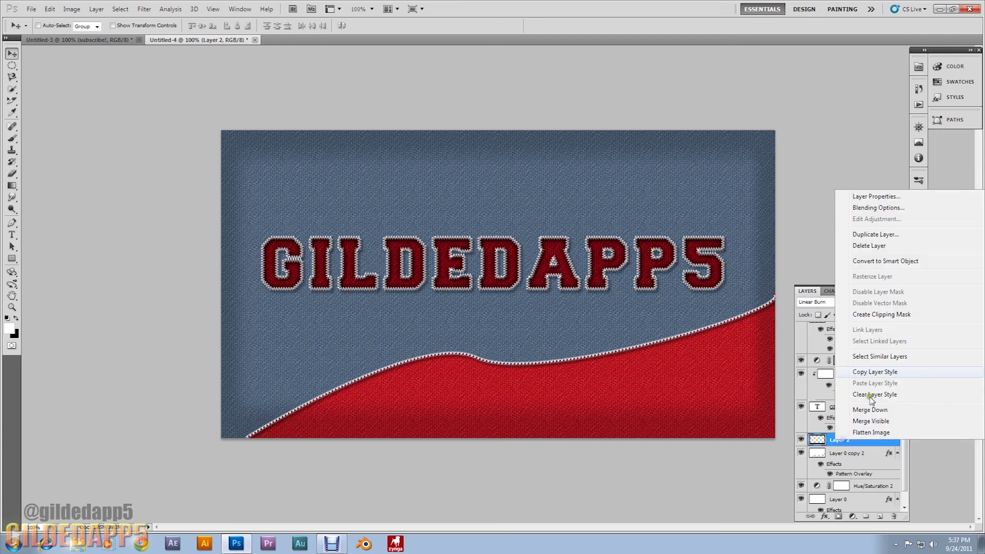
{"action": "left_click", "coordinate": [892, 235]}
{"action": "left_click", "coordinate": [573, 165]}
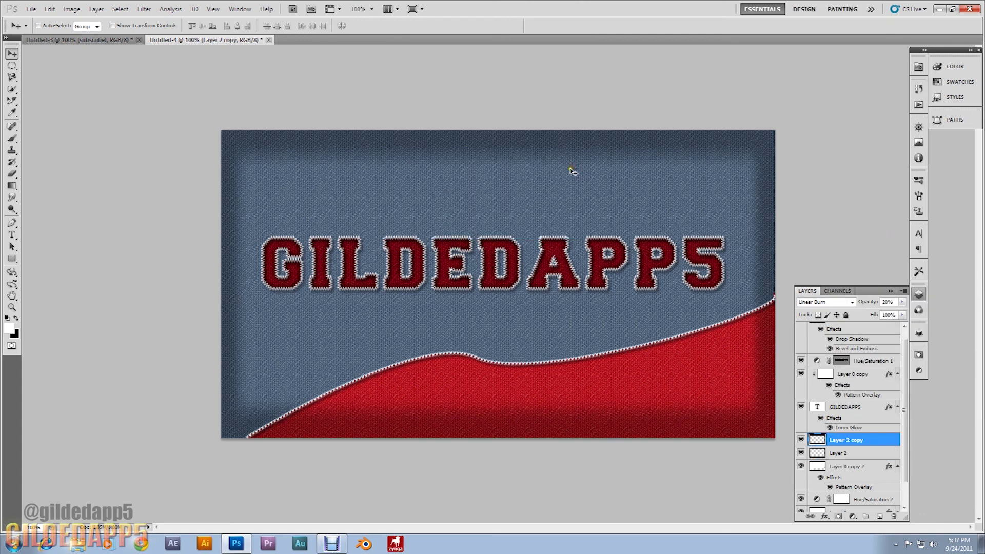
{"action": "left_click", "coordinate": [50, 10]}
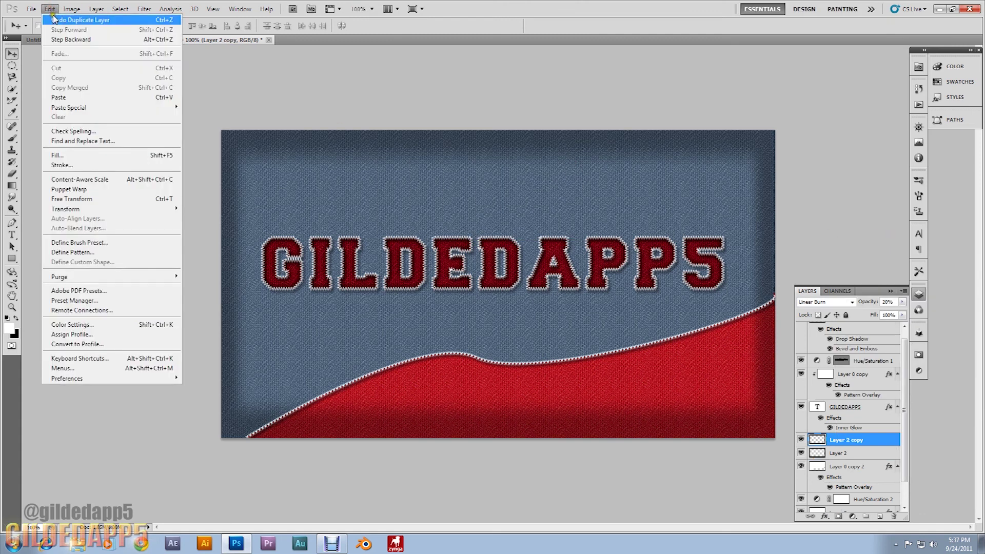
{"action": "left_click", "coordinate": [53, 20]}
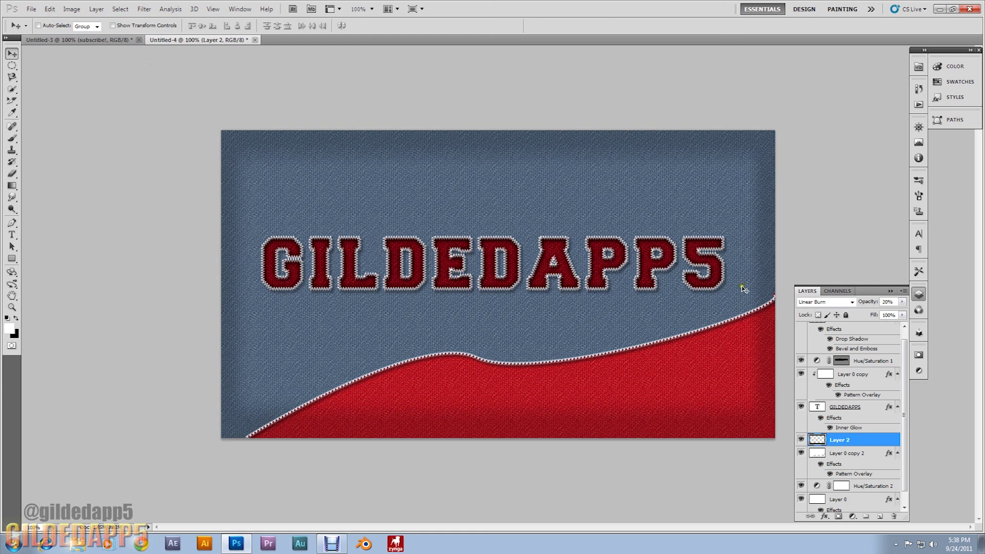